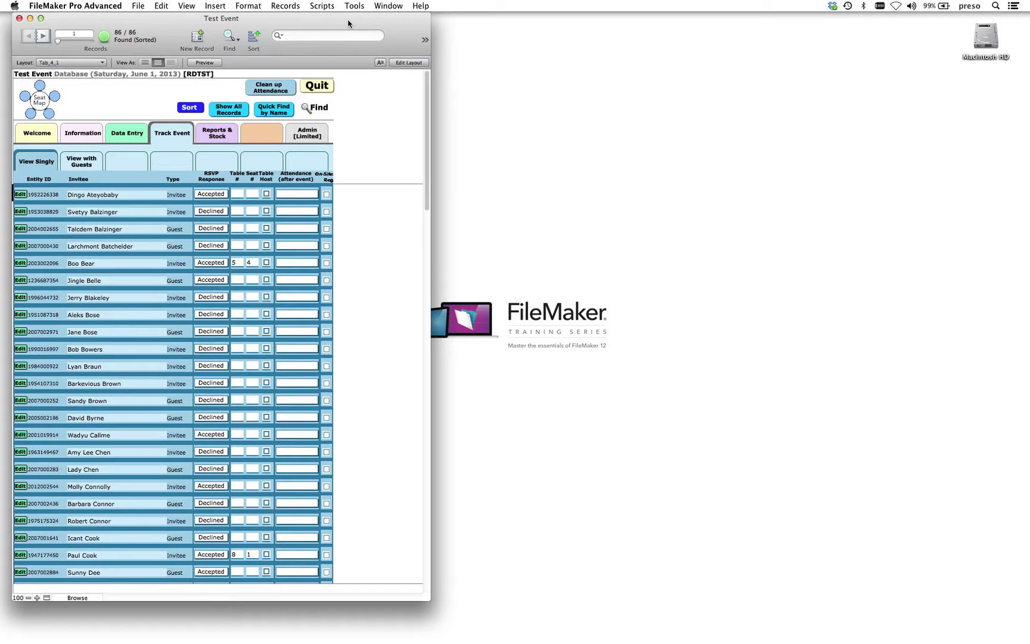
- Review the guest's food restrictions and salutation pages, then return to the event guest list
{"action": "scroll", "coordinate": [113, 241], "scroll_direction": "down", "scroll_amount": 10}
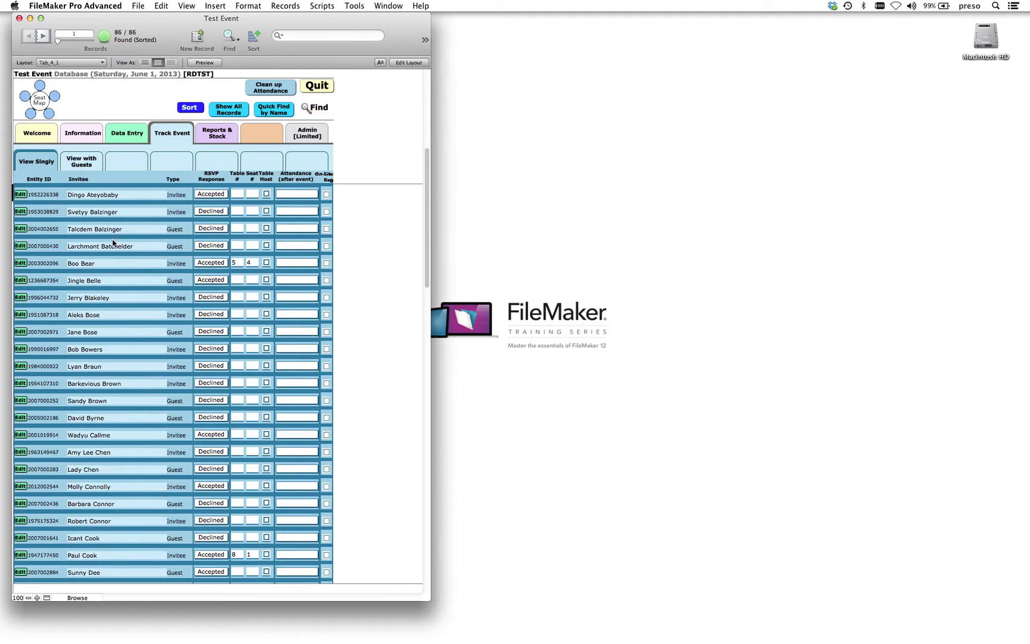
{"action": "scroll", "coordinate": [112, 239], "scroll_direction": "up", "scroll_amount": 10}
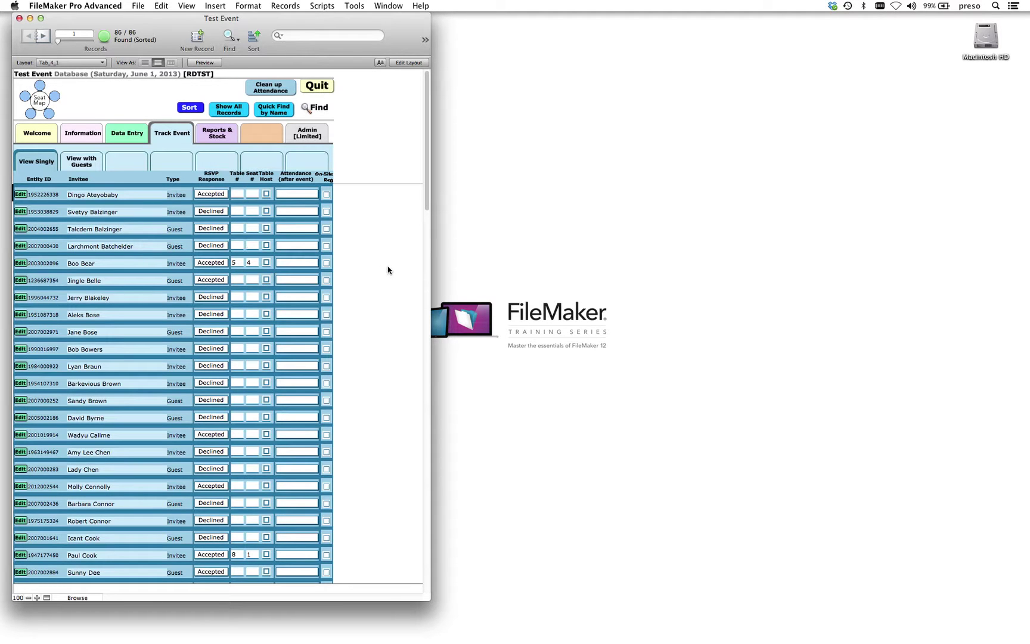
{"action": "left_click", "coordinate": [136, 142]}
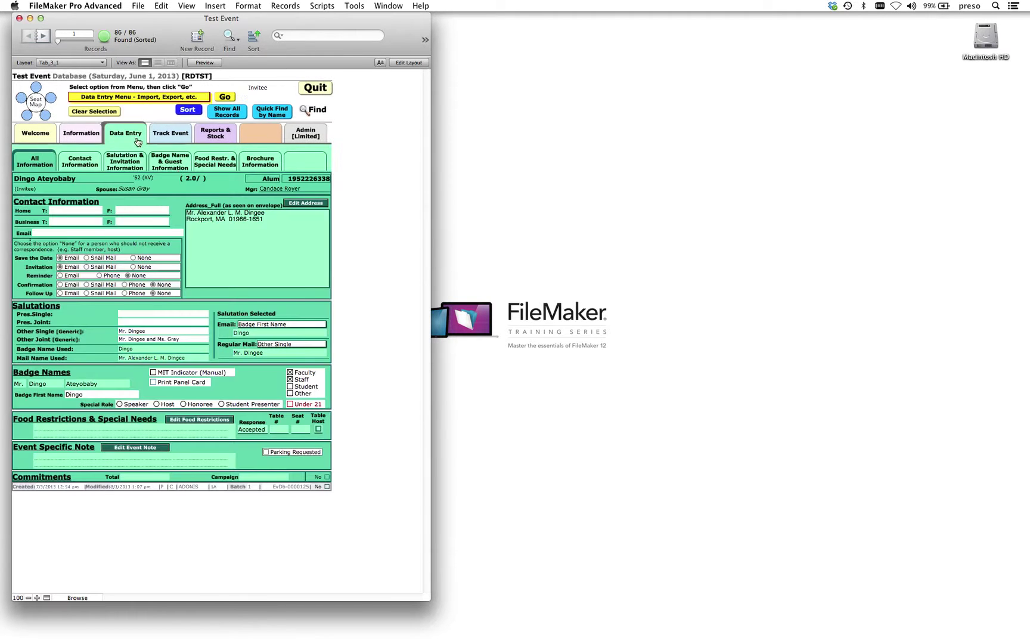
{"action": "left_click", "coordinate": [206, 169]}
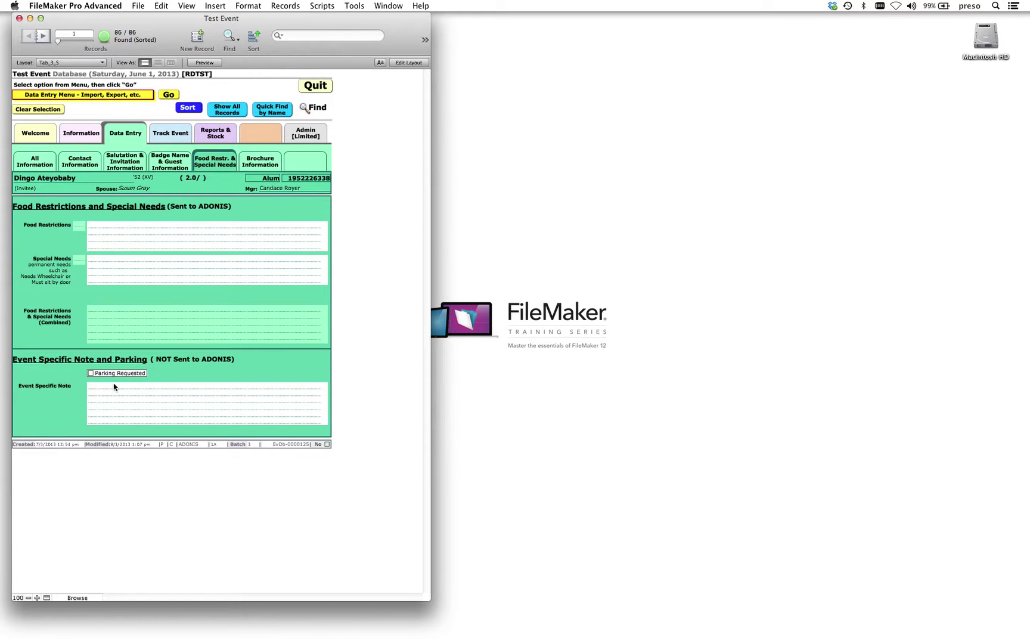
{"action": "left_click", "coordinate": [130, 166]}
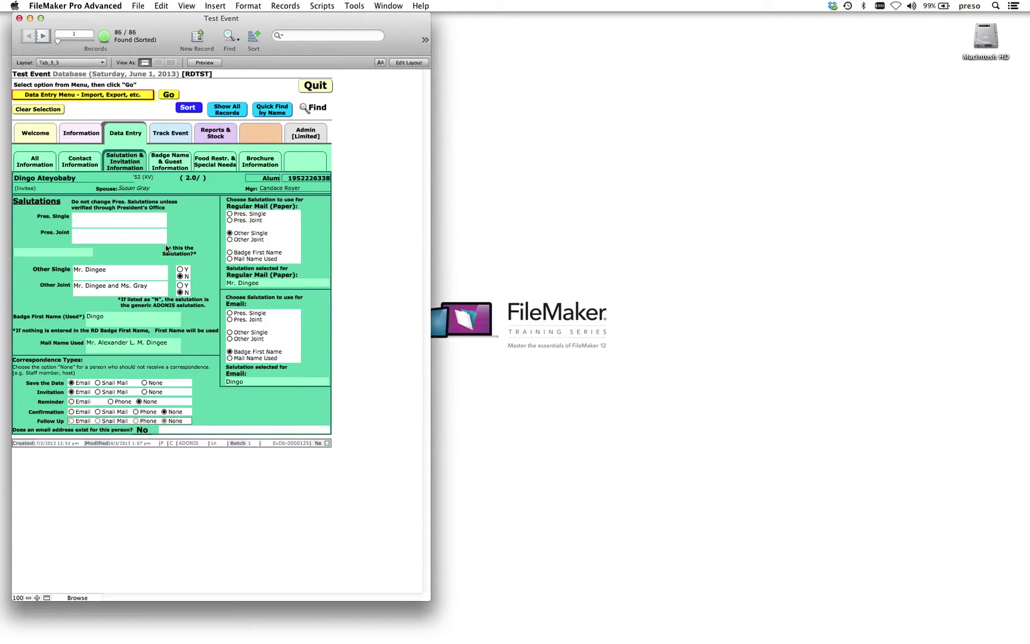
{"action": "left_click", "coordinate": [180, 132]}
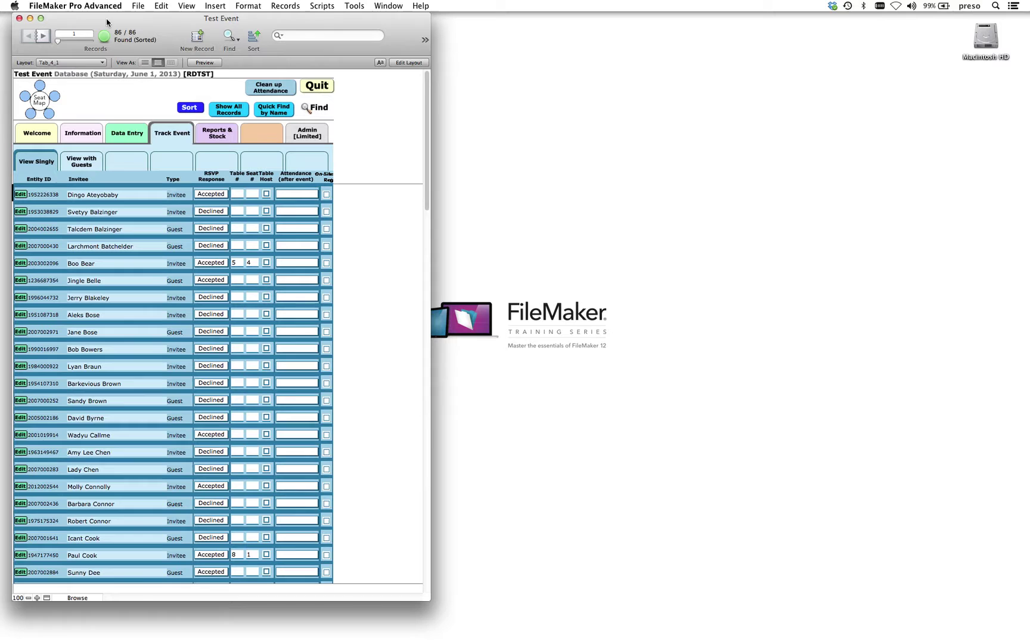
- Open the Bush room seat map in its own enlarged window with the toolbar hidden
{"action": "left_click", "coordinate": [39, 103]}
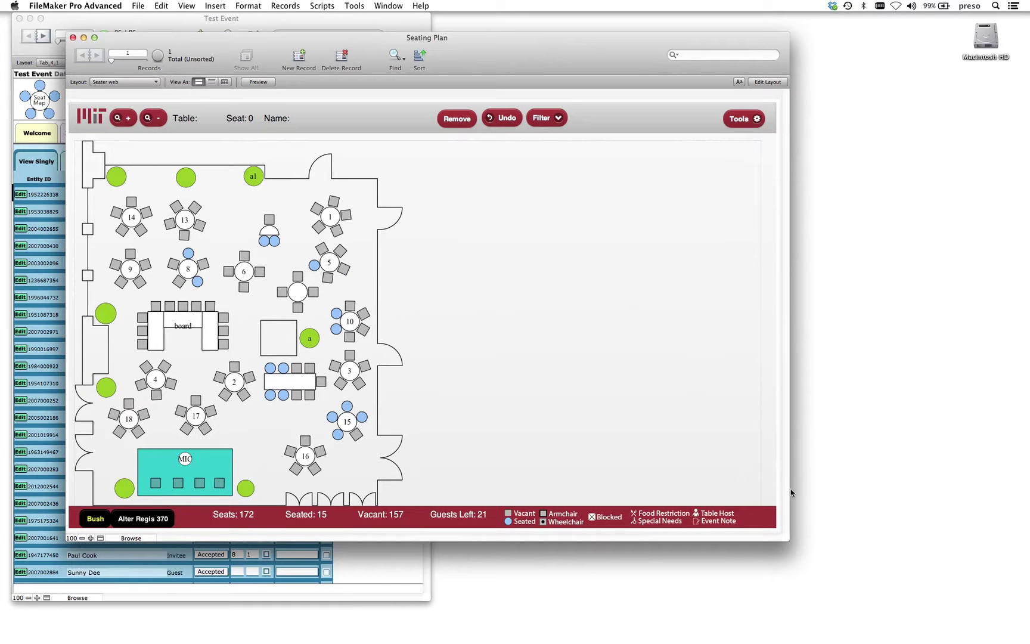
{"action": "left_click_drag", "start_coordinate": [789, 539], "coordinate": [833, 581]}
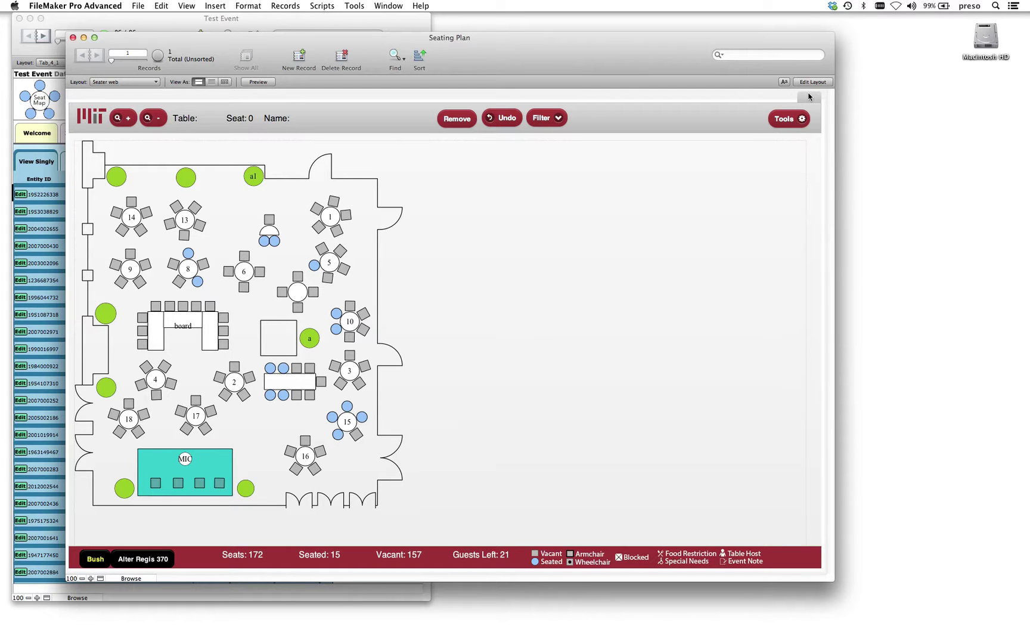
{"action": "left_click", "coordinate": [808, 97]}
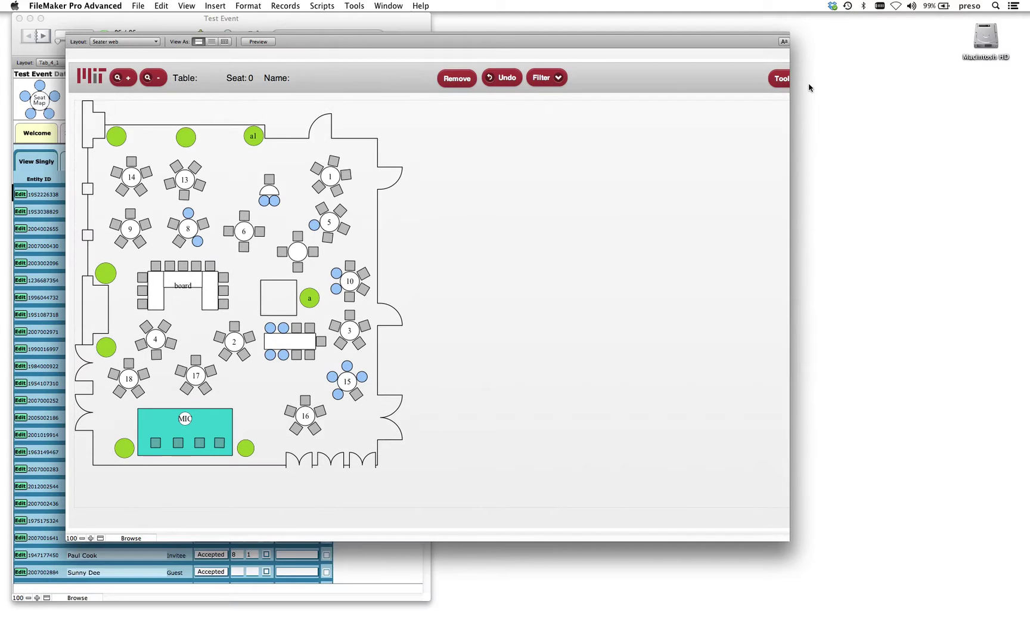
- In Layout mode, check the seat map web viewer's source, Prefs::SeaterHTML_calc, and cancel unchanged
{"action": "key", "text": "super+l"}
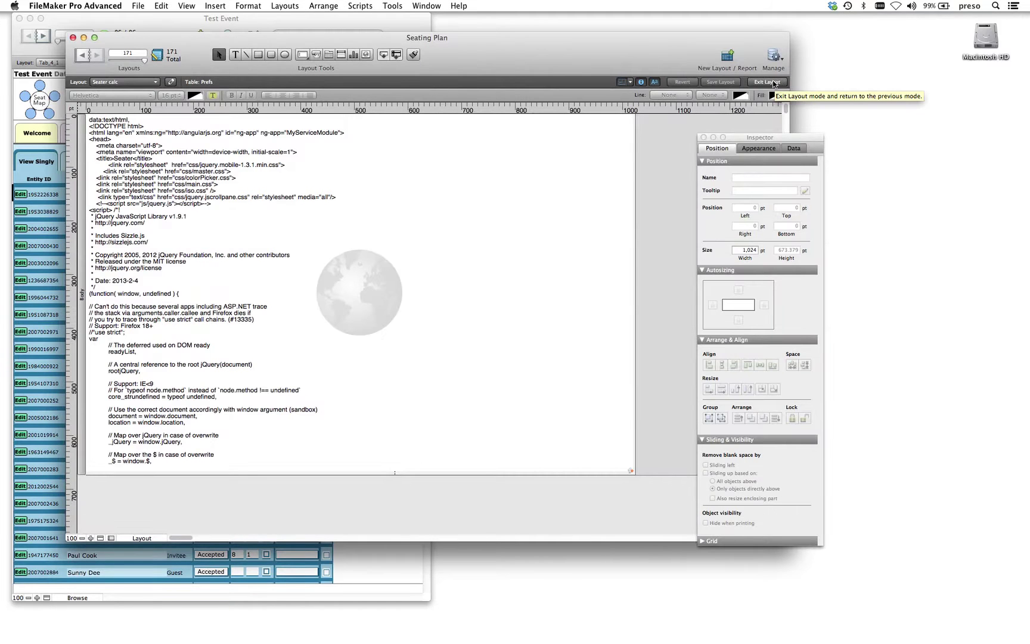
{"action": "left_click", "coordinate": [210, 181]}
{"action": "double_click", "coordinate": [210, 181]}
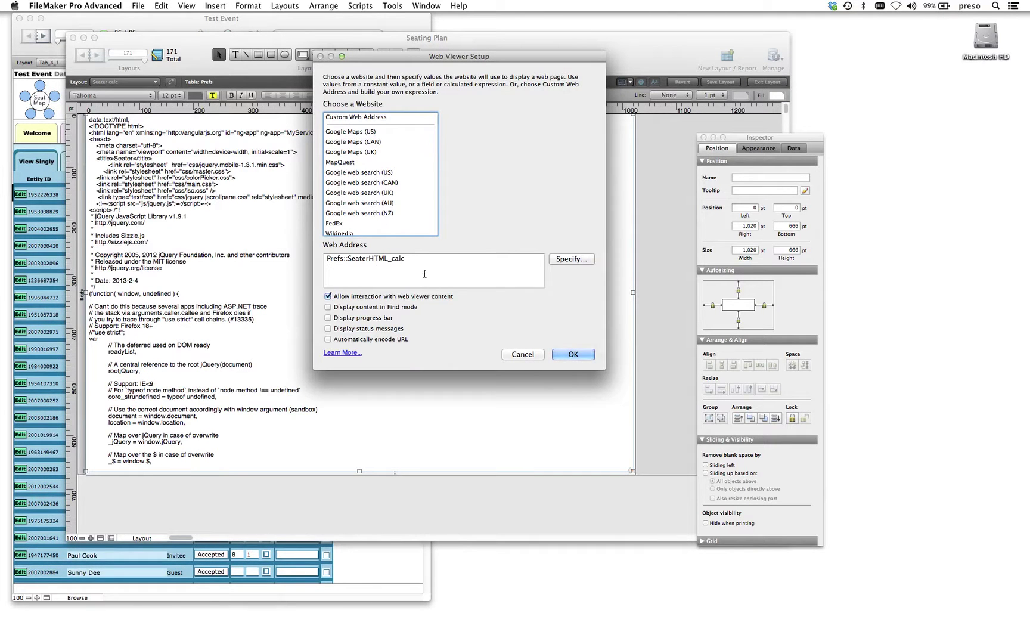
{"action": "left_click", "coordinate": [518, 354]}
- Open File > Manage > Database to view the table and field definitions
{"action": "left_click", "coordinate": [138, 7]}
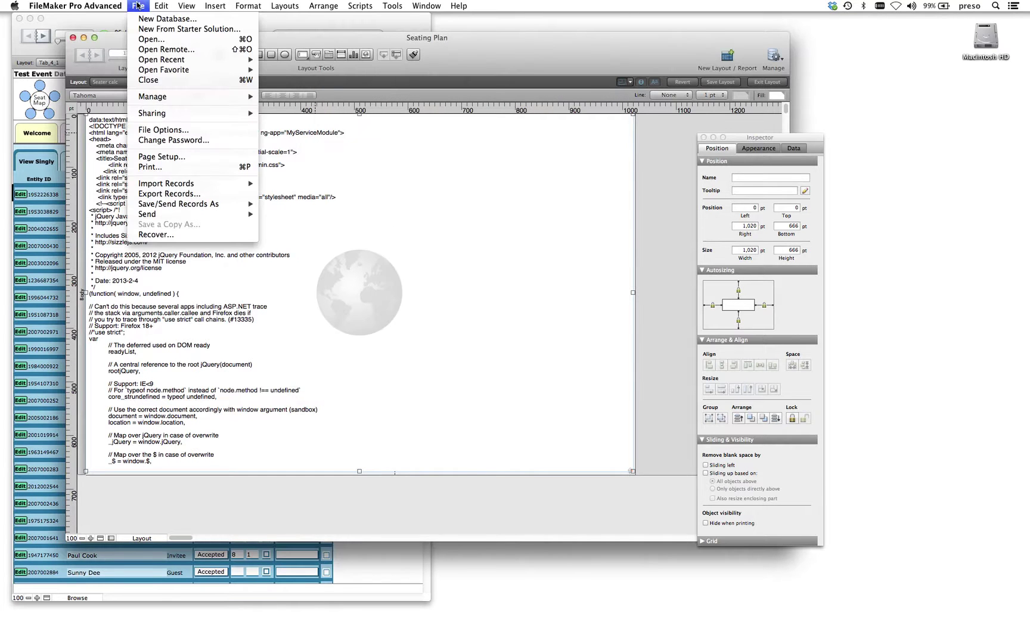
{"action": "mouse_move", "coordinate": [160, 97]}
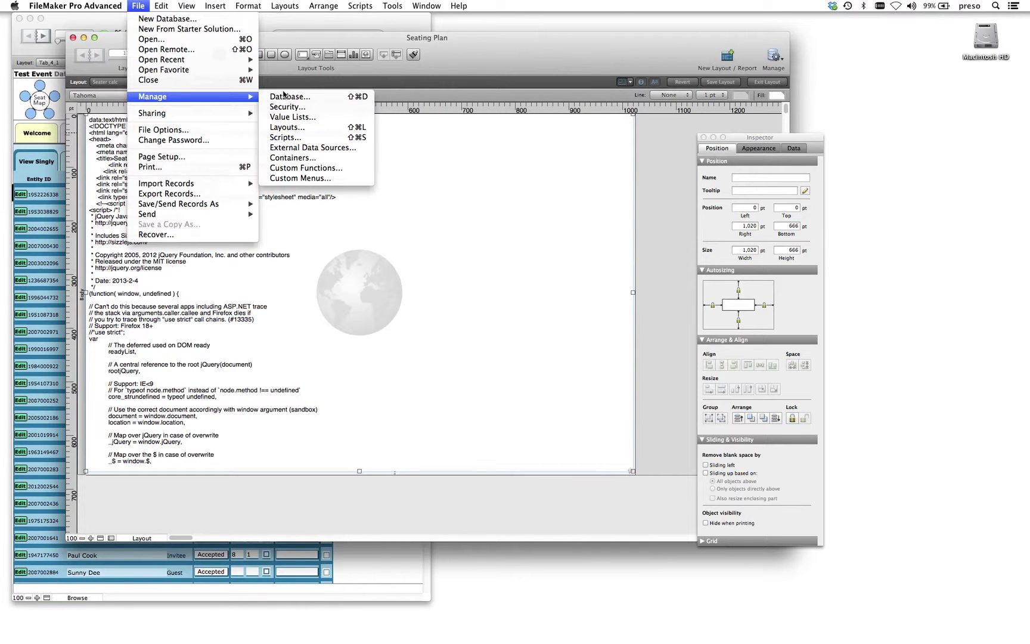
{"action": "left_click", "coordinate": [285, 95]}
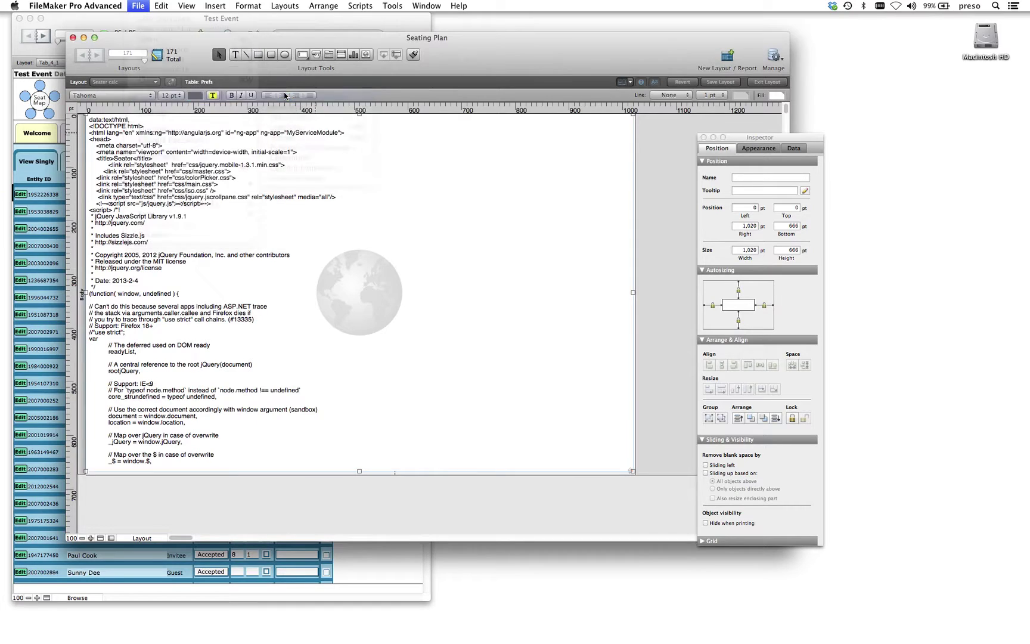
{"action": "scroll", "coordinate": [289, 294], "scroll_direction": "down", "scroll_amount": 10}
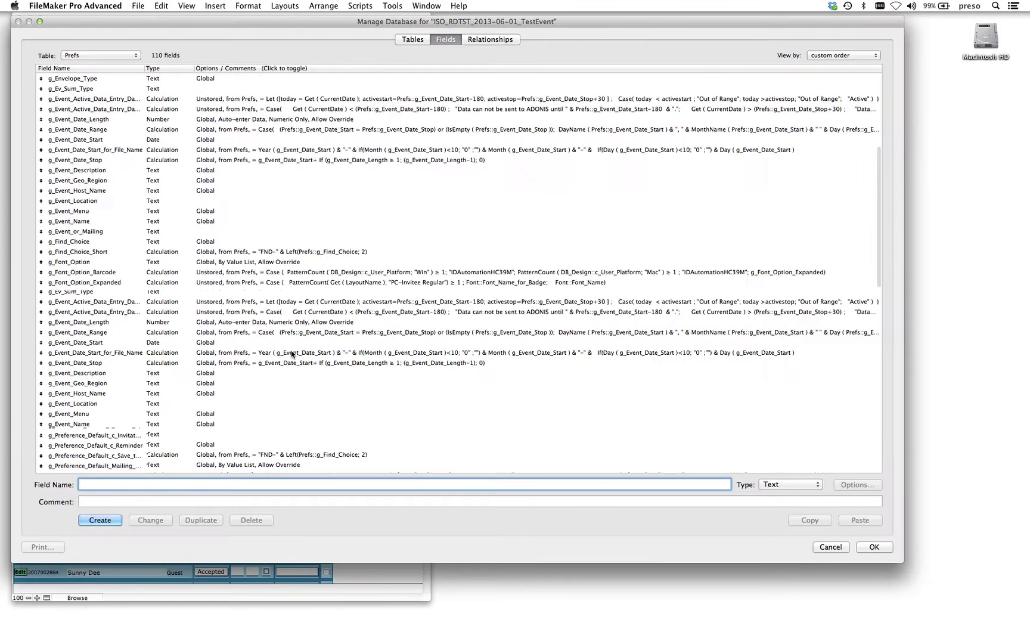
{"action": "scroll", "coordinate": [291, 354], "scroll_direction": "down", "scroll_amount": 15}
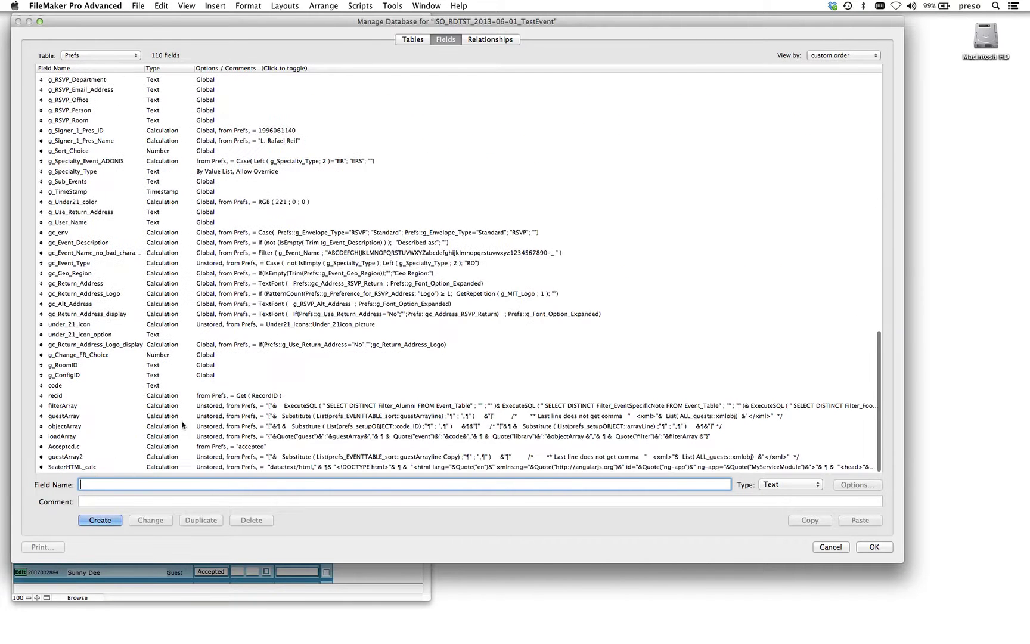
{"action": "double_click", "coordinate": [237, 467]}
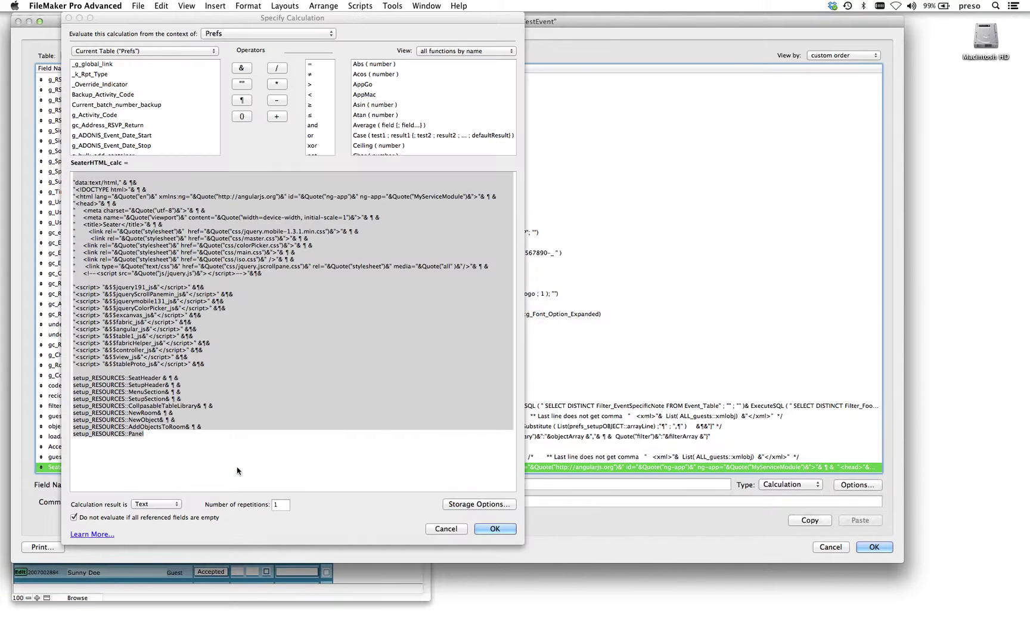
{"action": "left_click", "coordinate": [131, 474]}
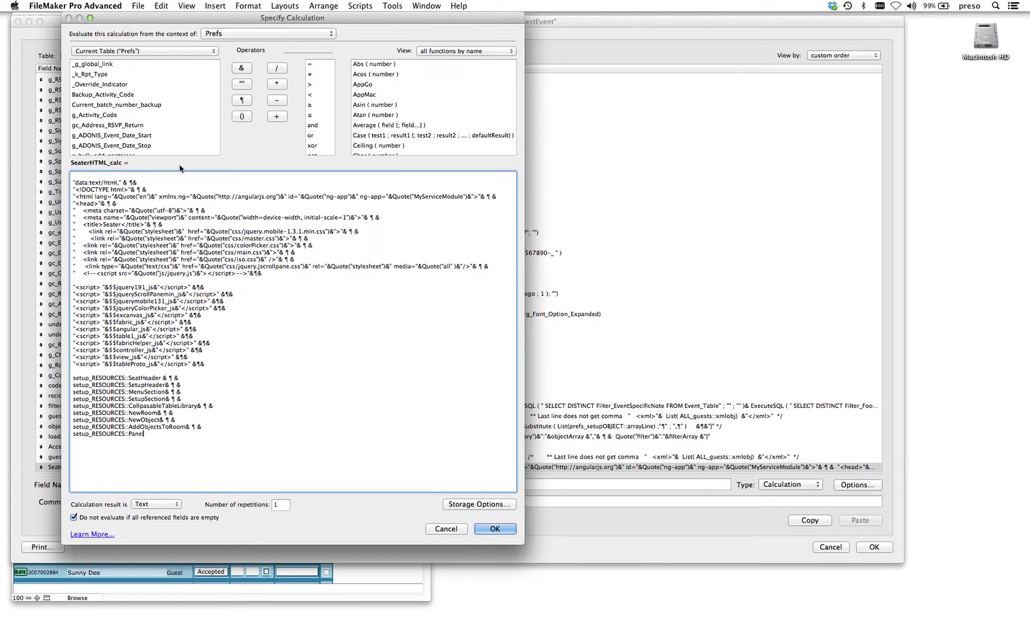
{"action": "left_click", "coordinate": [452, 529]}
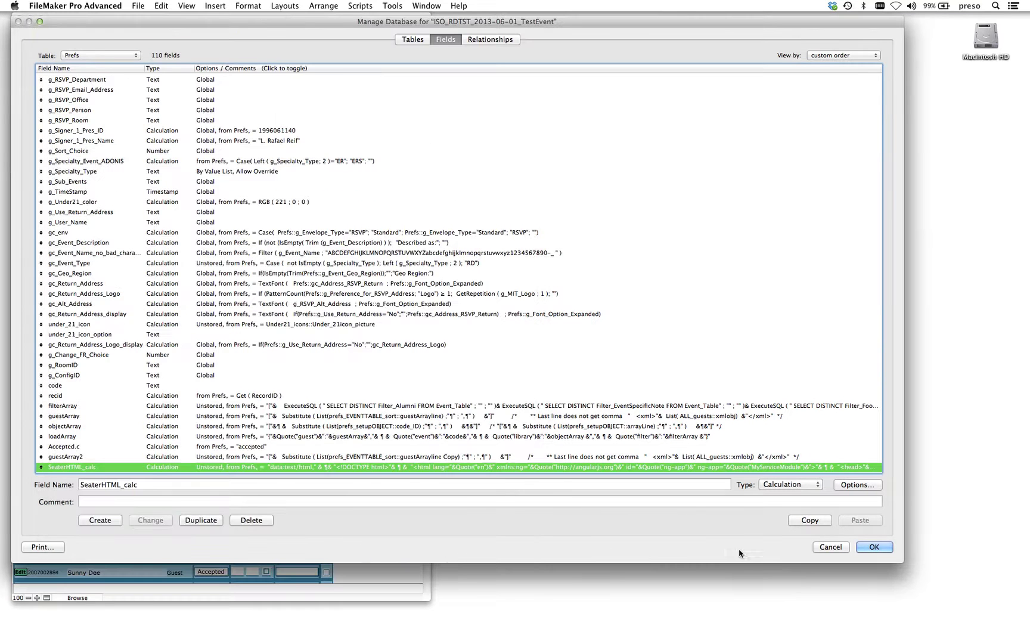
{"action": "left_click", "coordinate": [831, 547]}
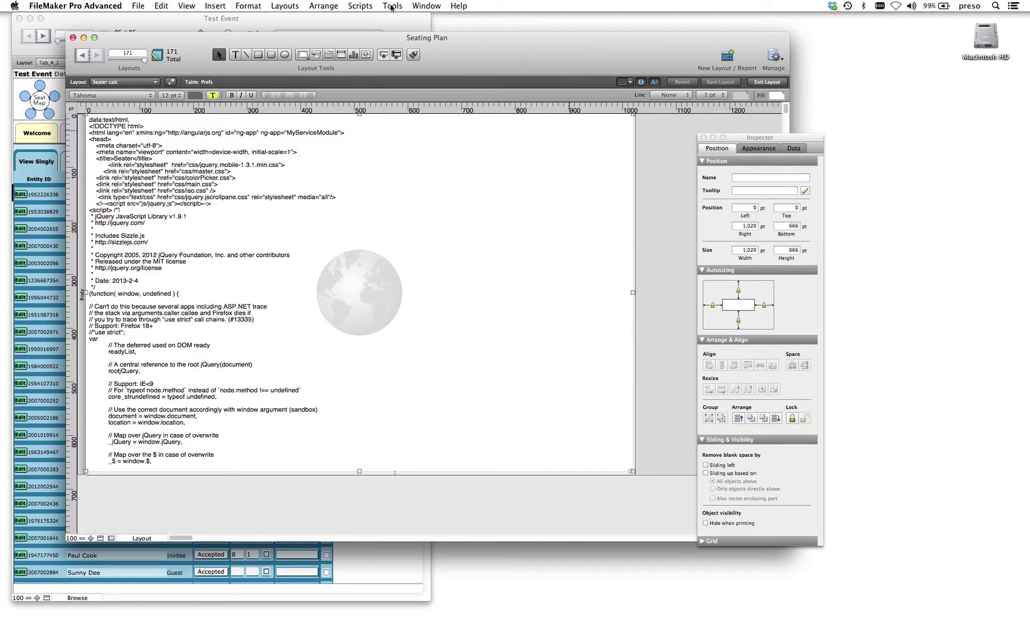
- Inspect the global variables in the Data Viewer, close it, and list the open windows
{"action": "left_click", "coordinate": [392, 6]}
{"action": "left_click", "coordinate": [400, 39]}
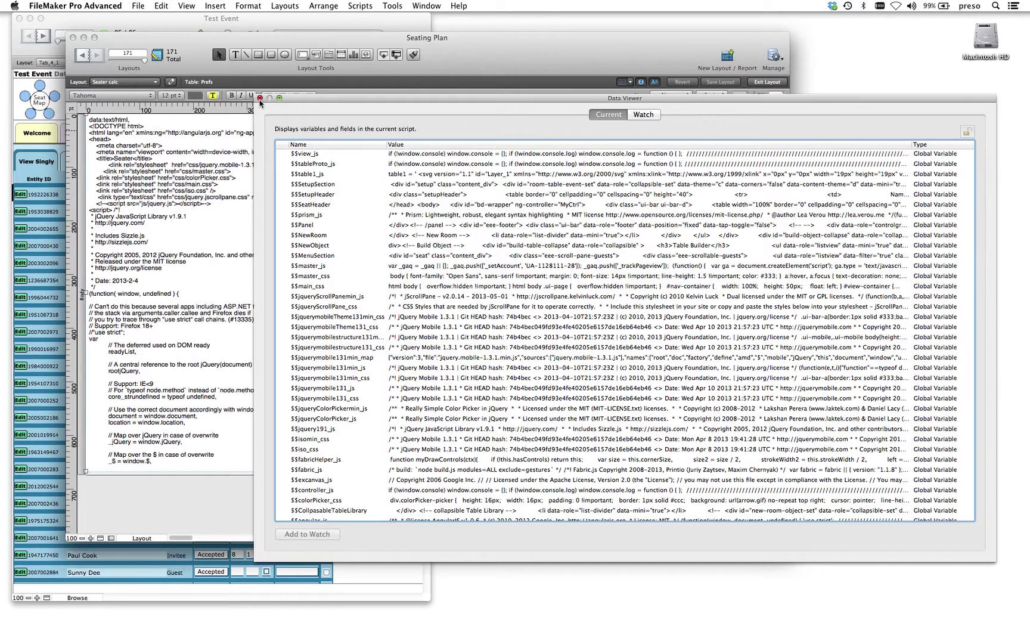
{"action": "left_click", "coordinate": [260, 98]}
{"action": "left_click", "coordinate": [426, 6]}
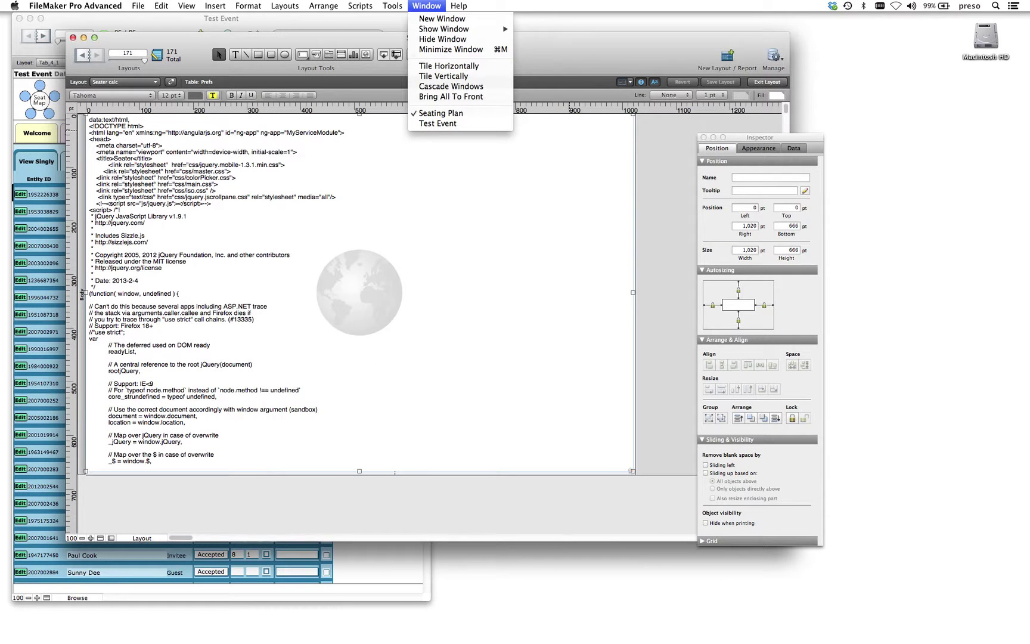
- Bring the ISOsetup window forward, enlarge it and zoom out to see all resource fields
{"action": "mouse_move", "coordinate": [477, 29]}
{"action": "left_click", "coordinate": [537, 30]}
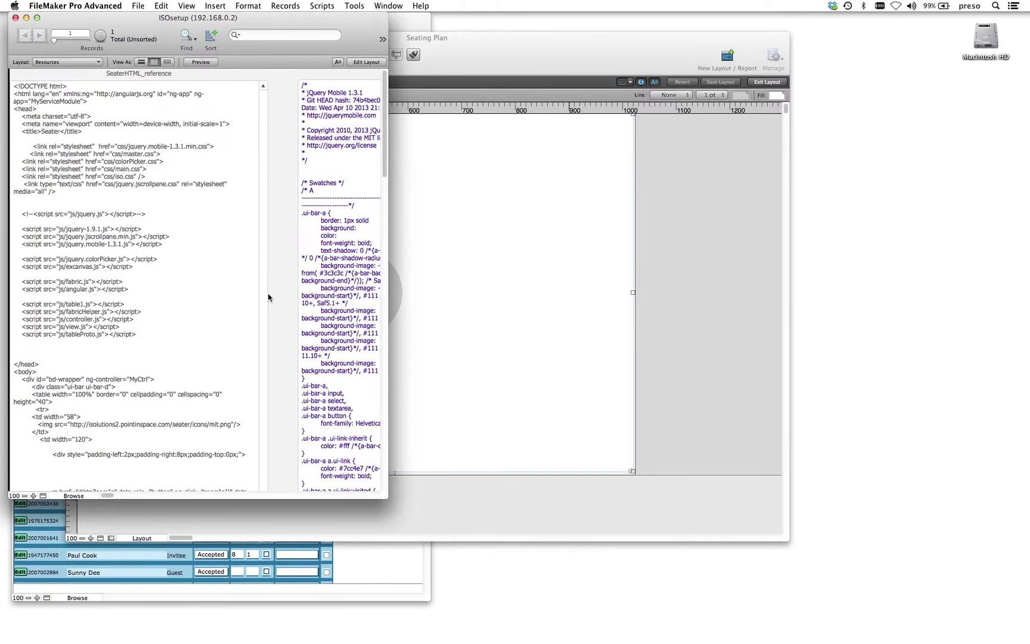
{"action": "left_click_drag", "start_coordinate": [386, 499], "coordinate": [852, 591]}
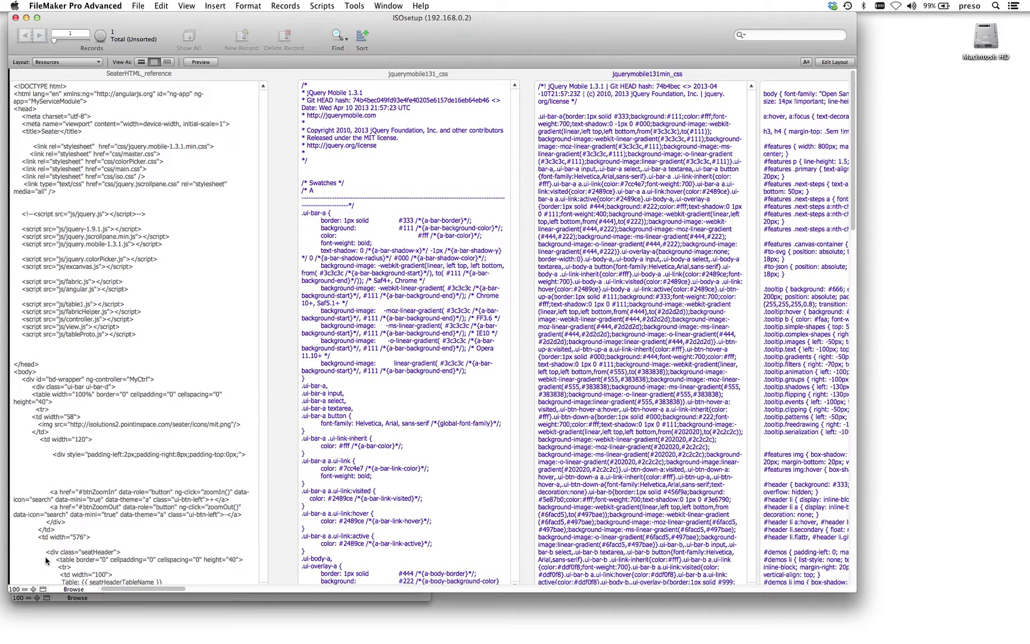
{"action": "left_click", "coordinate": [26, 590]}
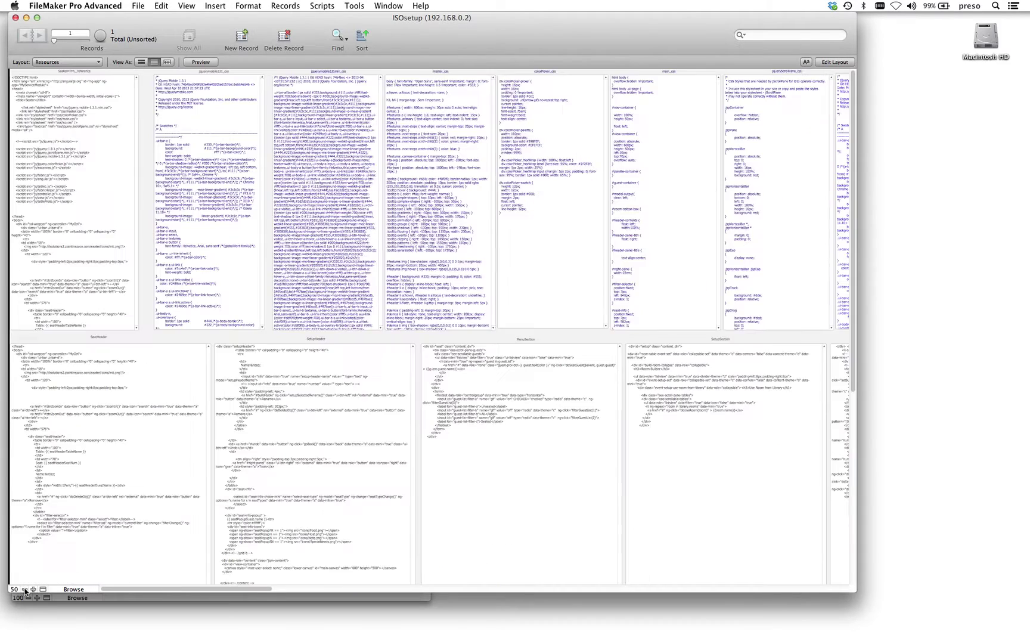
{"action": "left_click", "coordinate": [25, 589]}
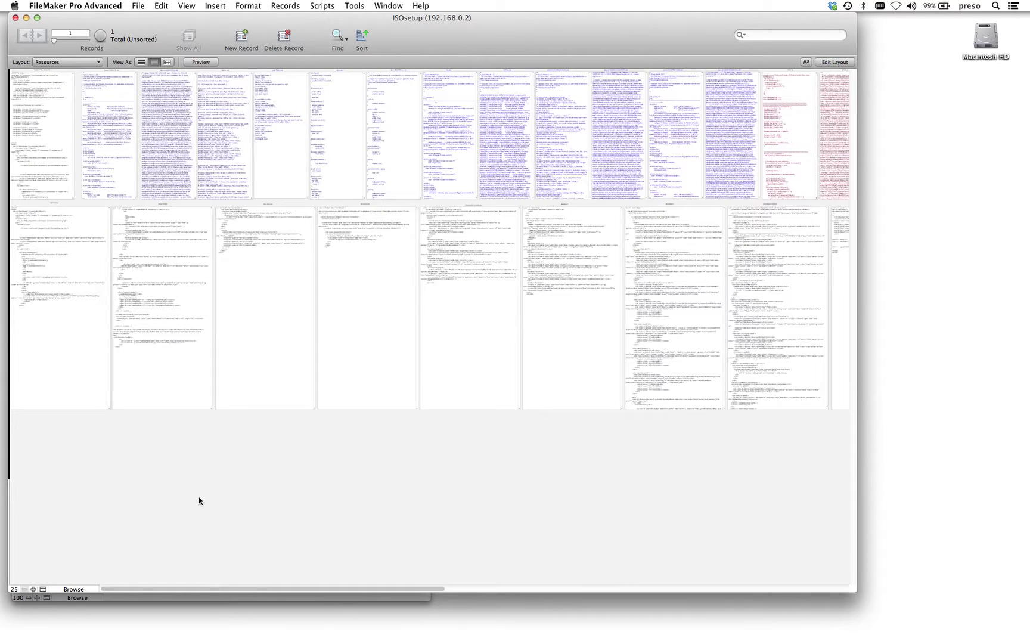
- Scroll across the ISOsetup resource fields, then close that window
{"action": "scroll", "coordinate": [199, 501], "scroll_direction": "right", "scroll_amount": 5}
{"action": "scroll", "coordinate": [199, 501], "scroll_direction": "right", "scroll_amount": 20}
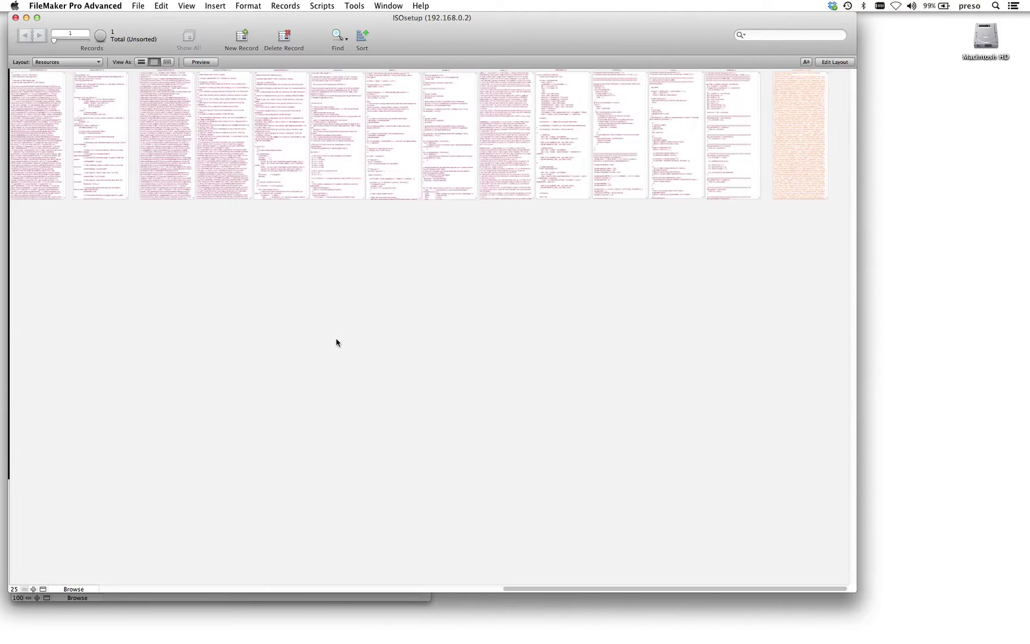
{"action": "scroll", "coordinate": [336, 342], "scroll_direction": "left", "scroll_amount": 6}
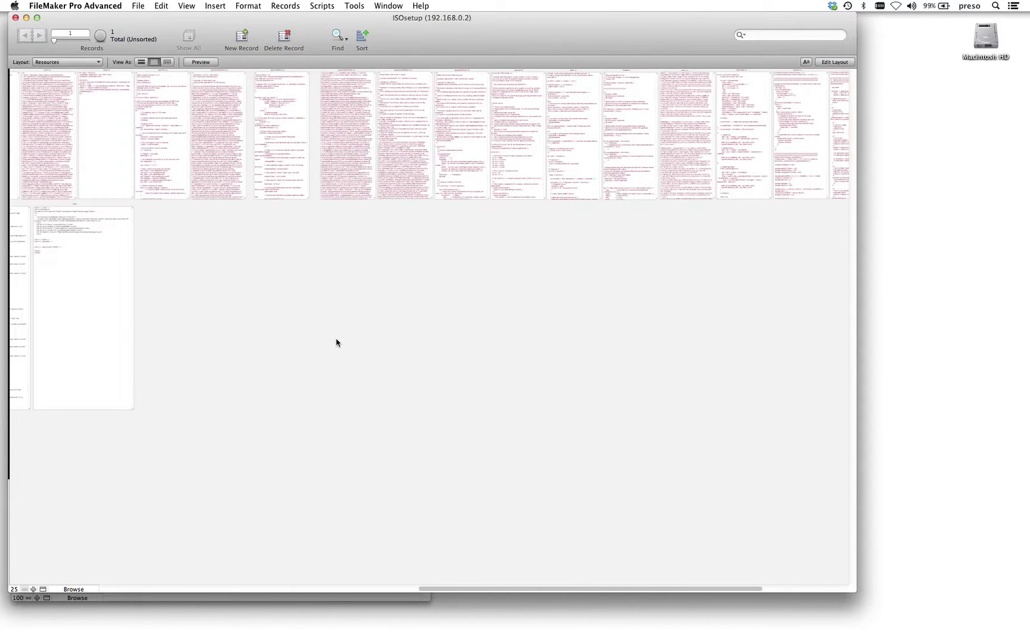
{"action": "scroll", "coordinate": [337, 342], "scroll_direction": "left", "scroll_amount": 10}
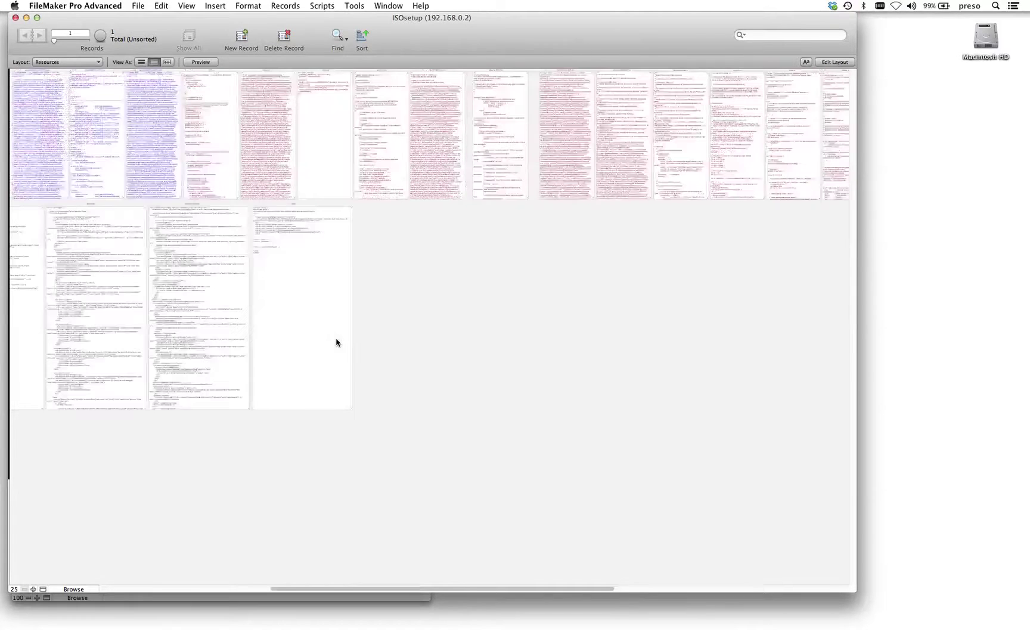
{"action": "scroll", "coordinate": [336, 342], "scroll_direction": "left", "scroll_amount": 3}
{"action": "scroll", "coordinate": [336, 342], "scroll_direction": "left", "scroll_amount": 8}
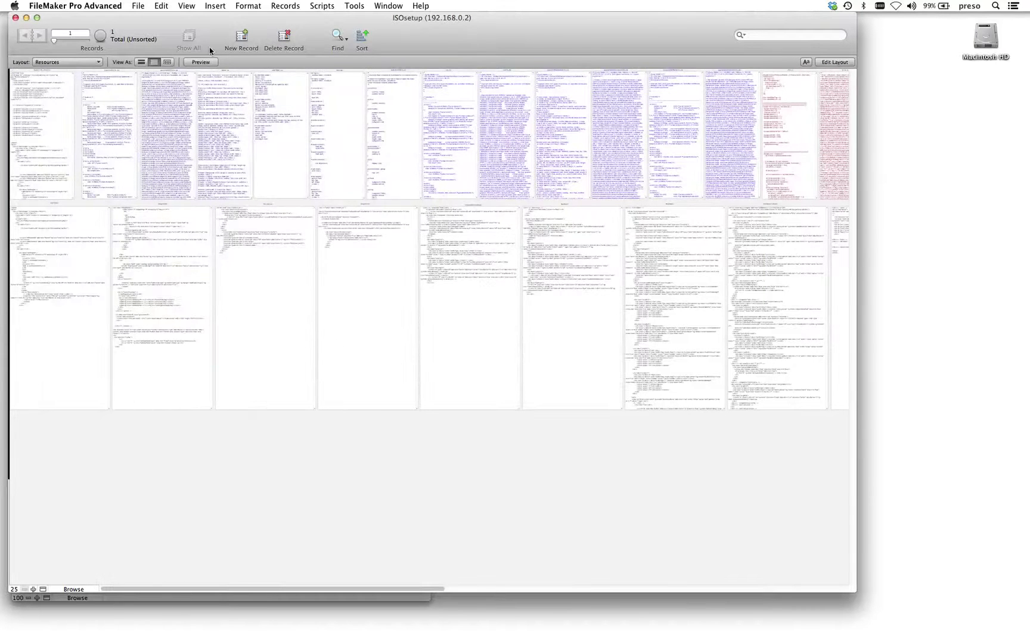
{"action": "left_click", "coordinate": [15, 17]}
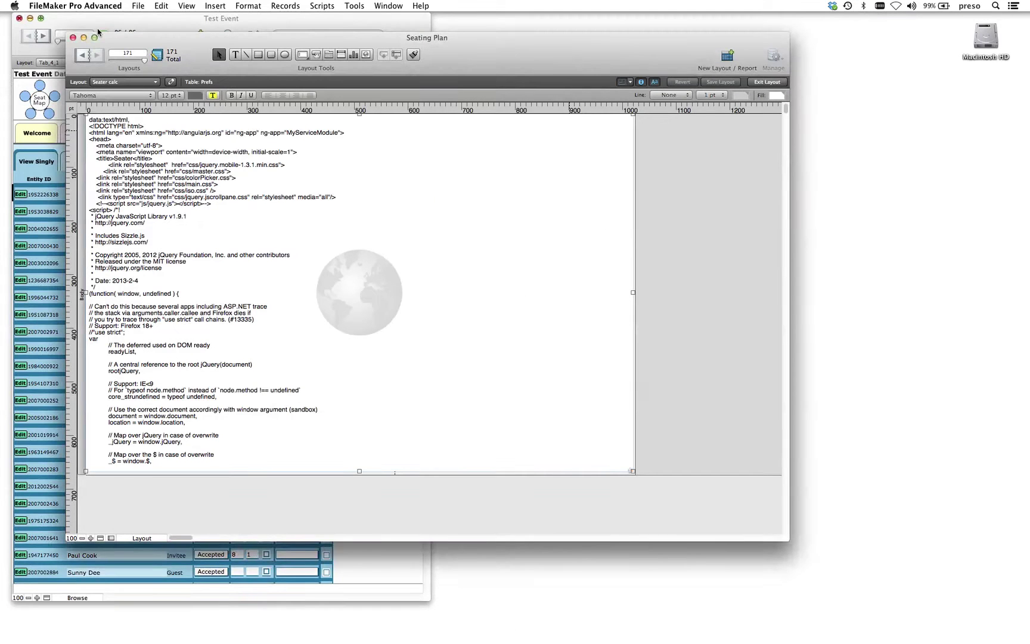
- Return the Seating Plan to Browse mode to see the live seat map and select a seat by table 9
{"action": "left_click", "coordinate": [98, 34]}
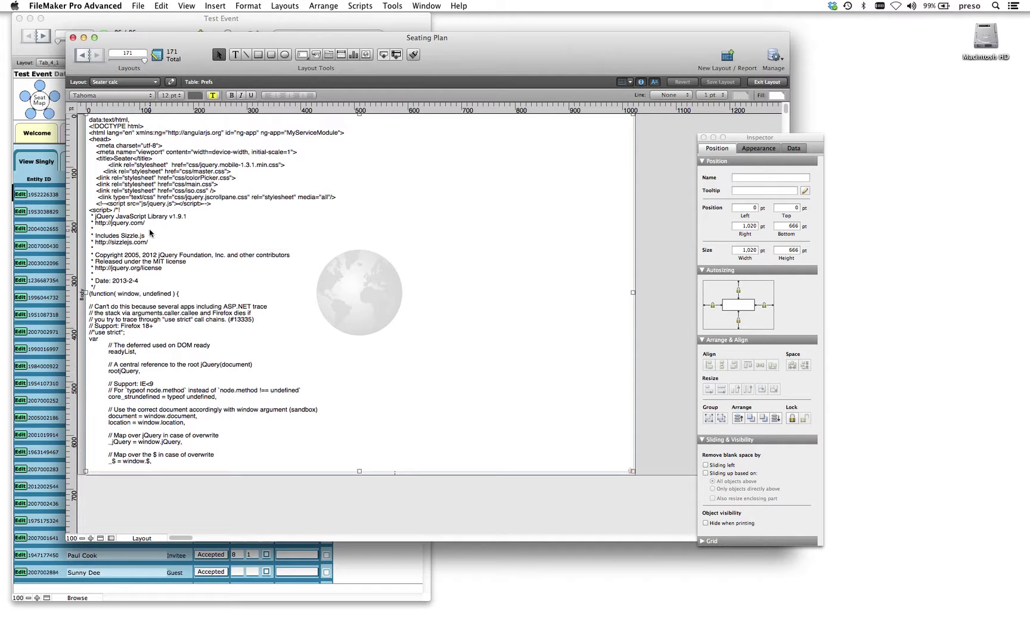
{"action": "left_click", "coordinate": [767, 82]}
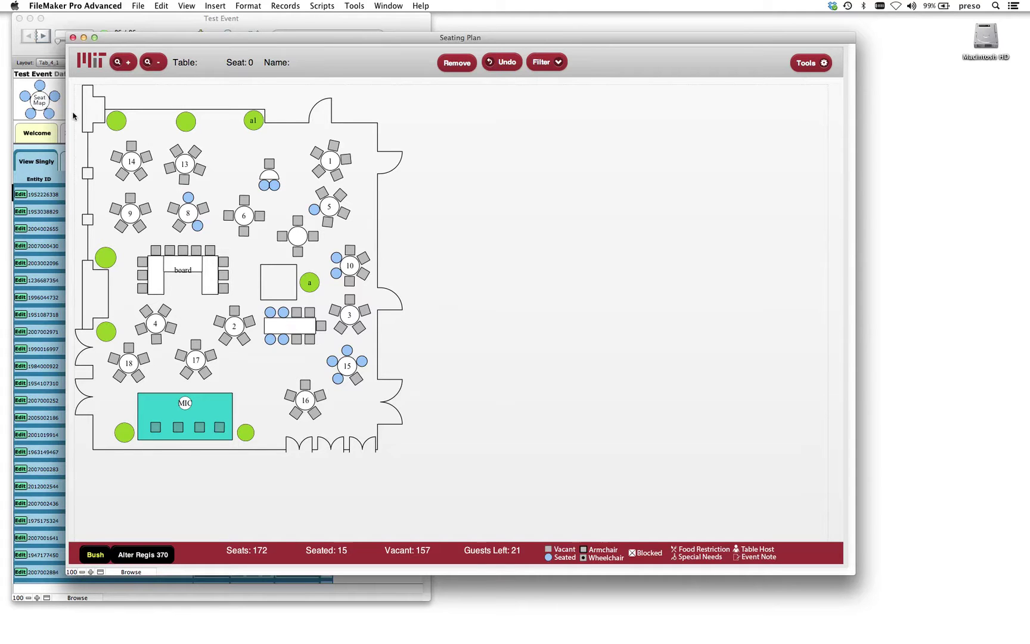
{"action": "left_click", "coordinate": [141, 555]}
{"action": "left_click", "coordinate": [144, 208]}
- Load the Alter Regis 370 room from the room library in the Setup panel
{"action": "left_click", "coordinate": [817, 57]}
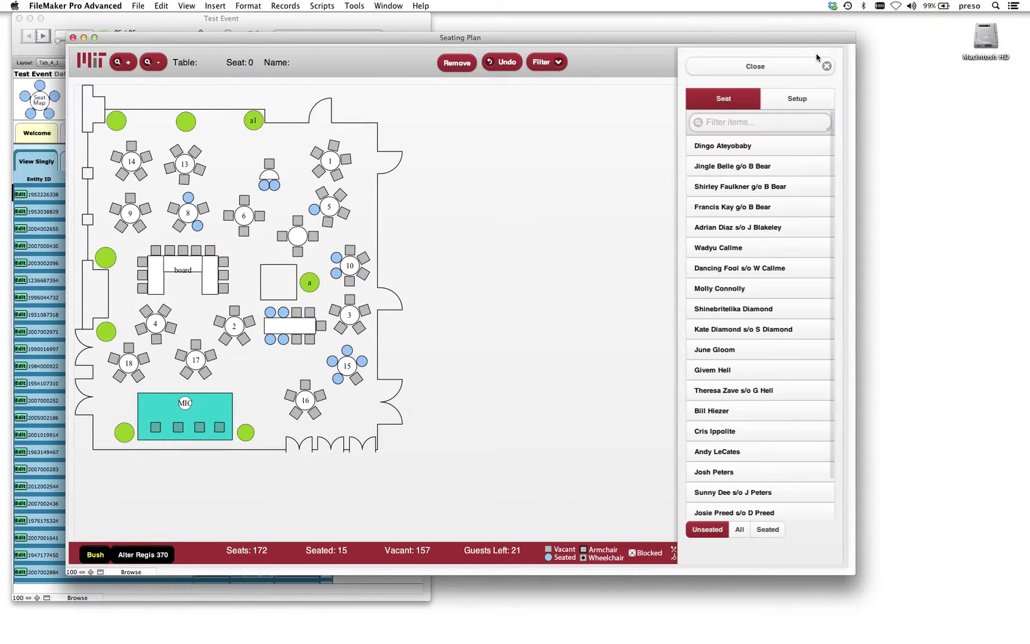
{"action": "left_click", "coordinate": [800, 102]}
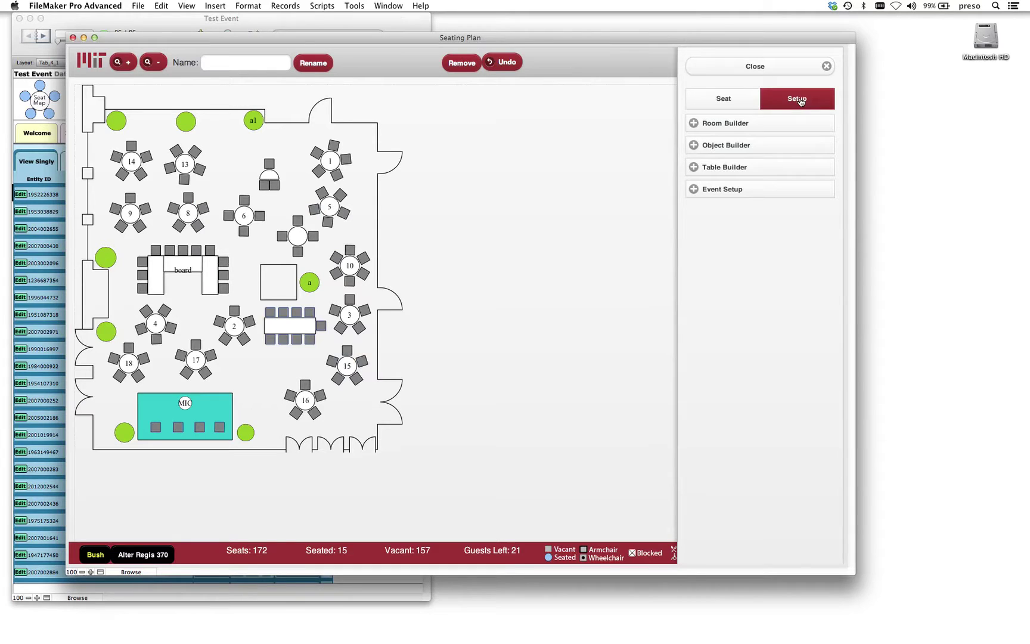
{"action": "left_click", "coordinate": [719, 123]}
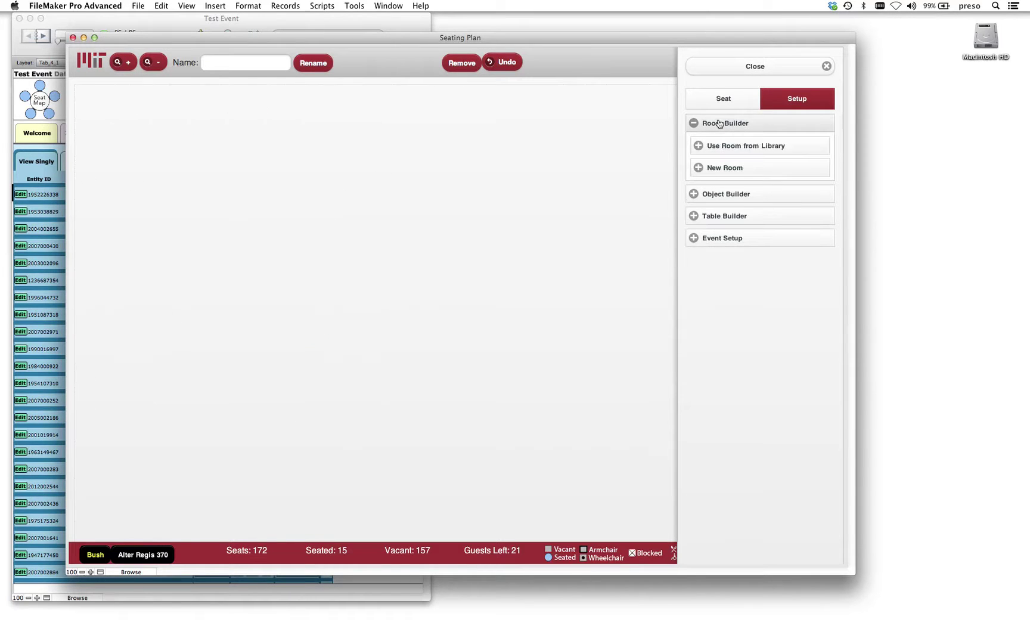
{"action": "left_click", "coordinate": [726, 150]}
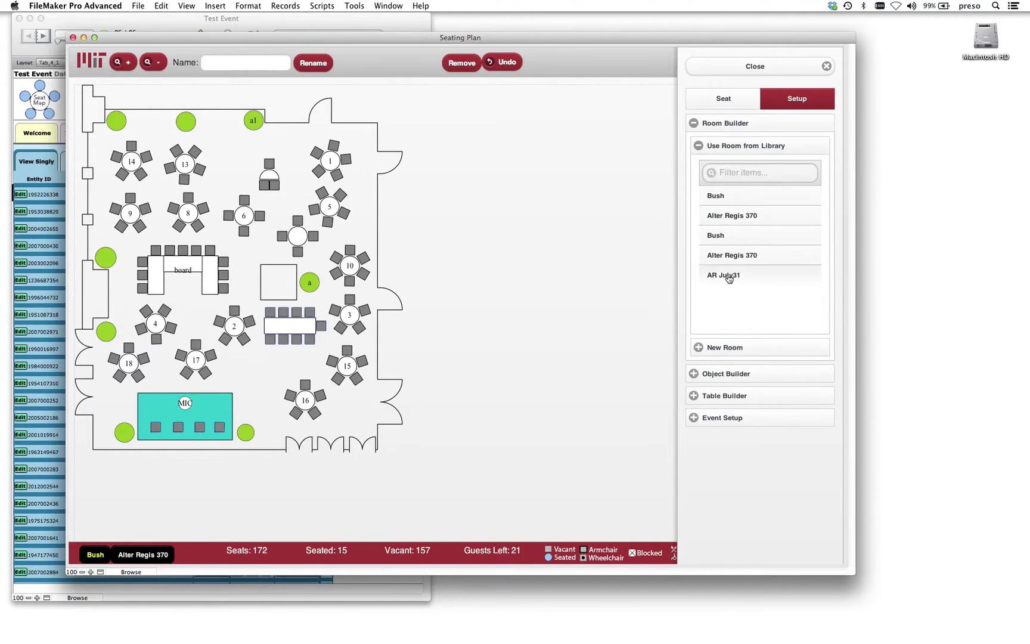
{"action": "left_click", "coordinate": [737, 216]}
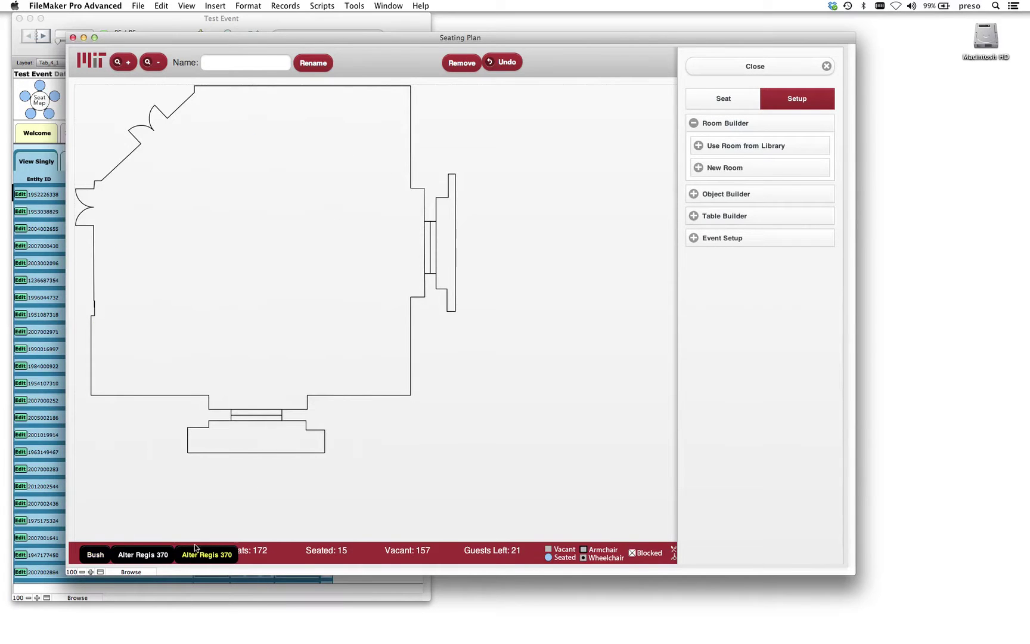
- Switch to the empty Alter Regis 370 plan, enlarge the window and shift it slightly left
{"action": "left_click", "coordinate": [143, 555]}
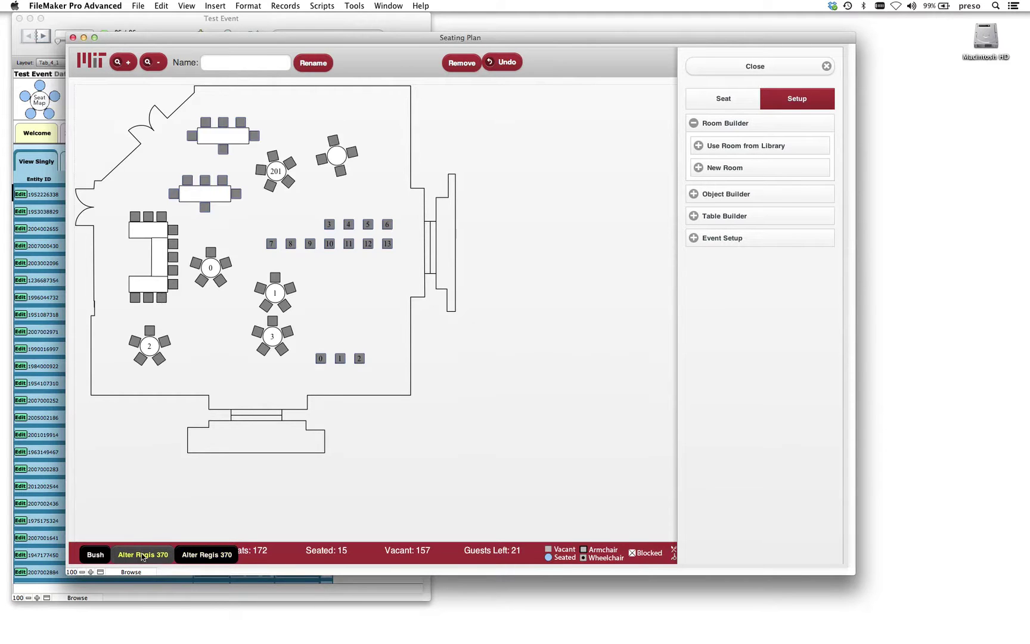
{"action": "left_click", "coordinate": [207, 555]}
{"action": "left_click_drag", "start_coordinate": [853, 573], "coordinate": [930, 601]}
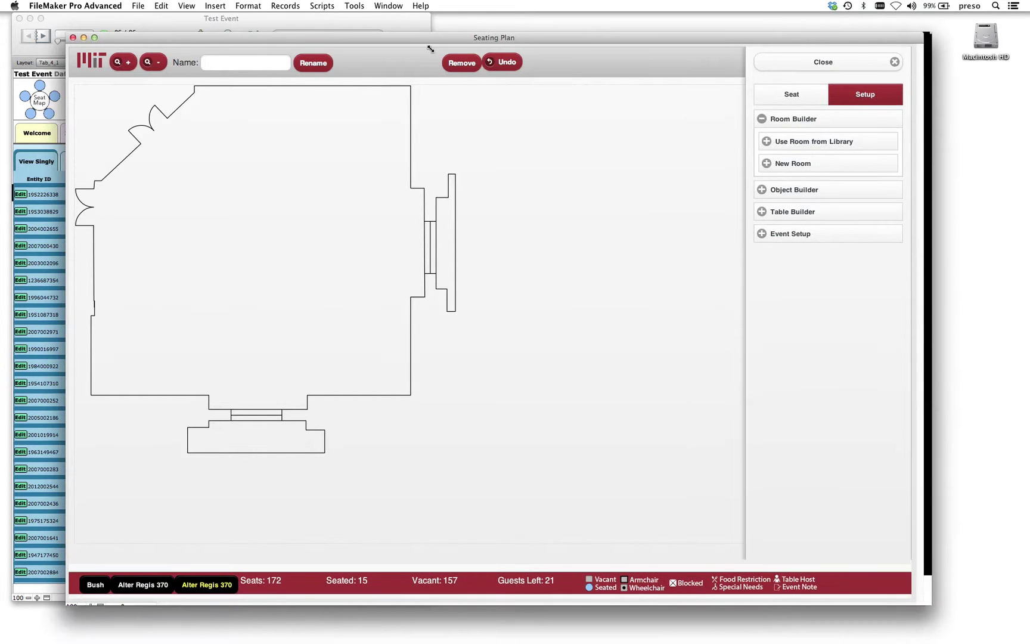
{"action": "left_click_drag", "start_coordinate": [416, 39], "coordinate": [386, 35]}
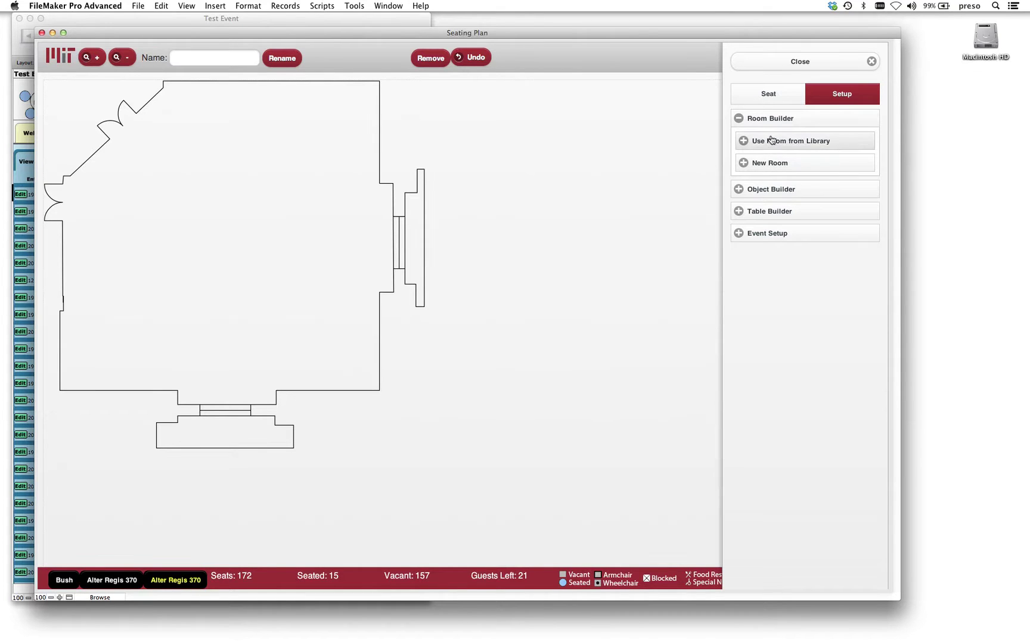
{"action": "left_click", "coordinate": [771, 124]}
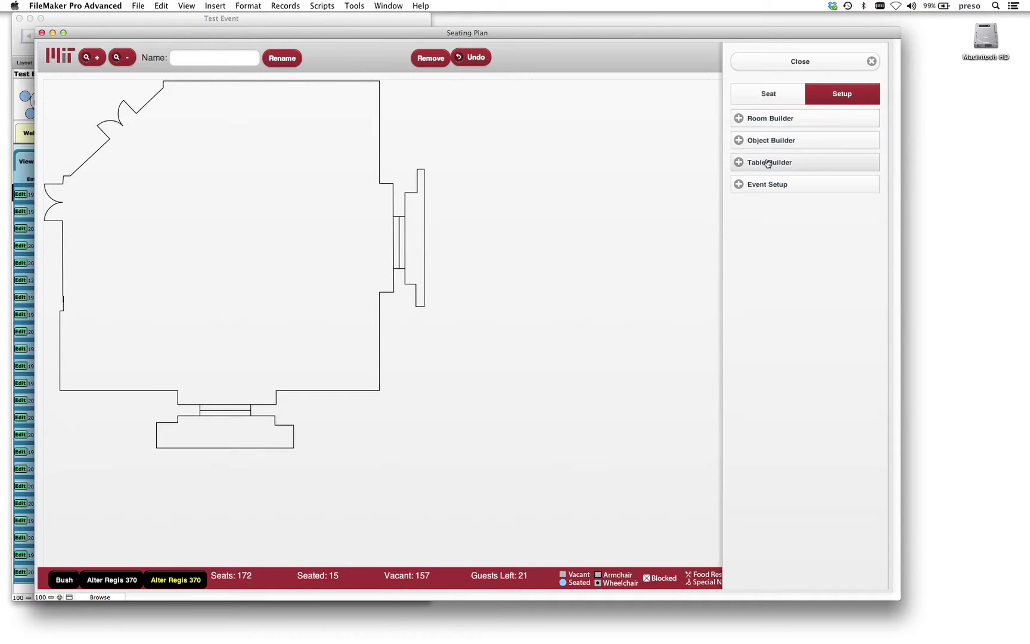
- Build a dark red elliptical object named 'stage'
{"action": "left_click", "coordinate": [765, 141]}
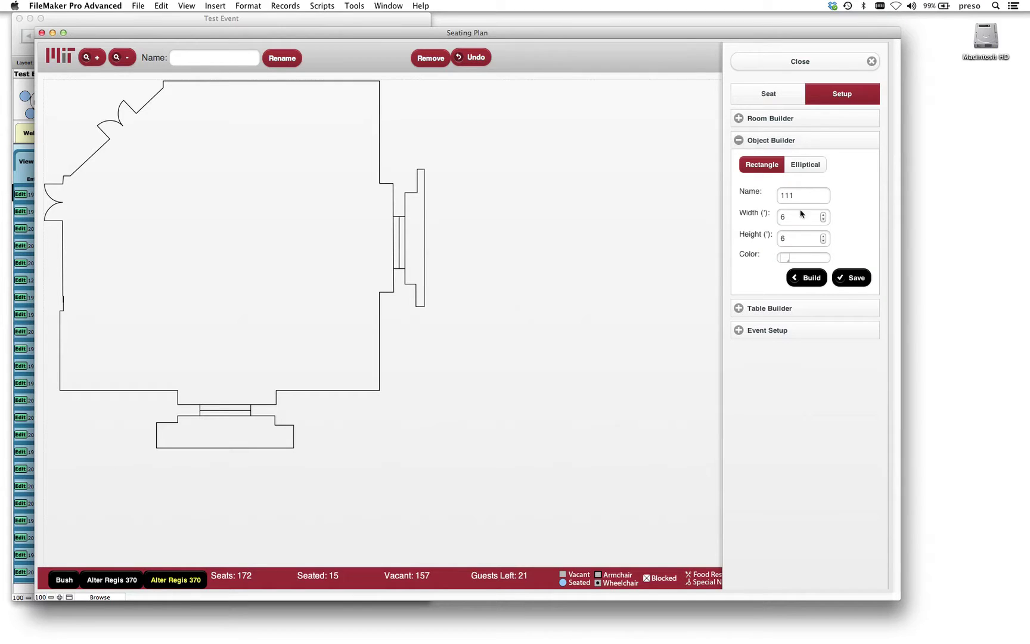
{"action": "left_click", "coordinate": [807, 165]}
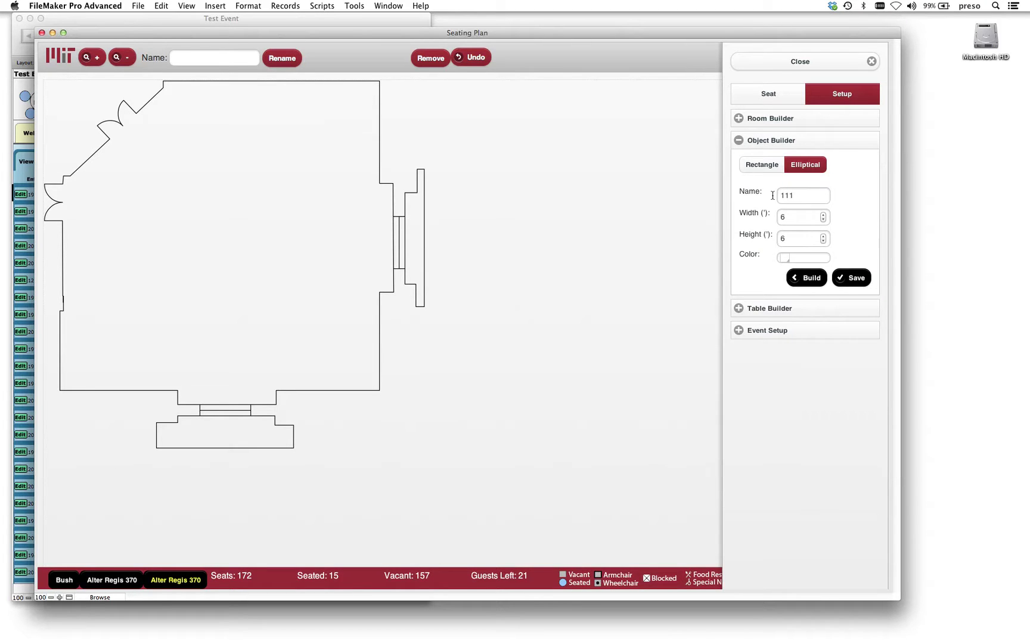
{"action": "left_click", "coordinate": [772, 195]}
{"action": "type", "text": "stage"}
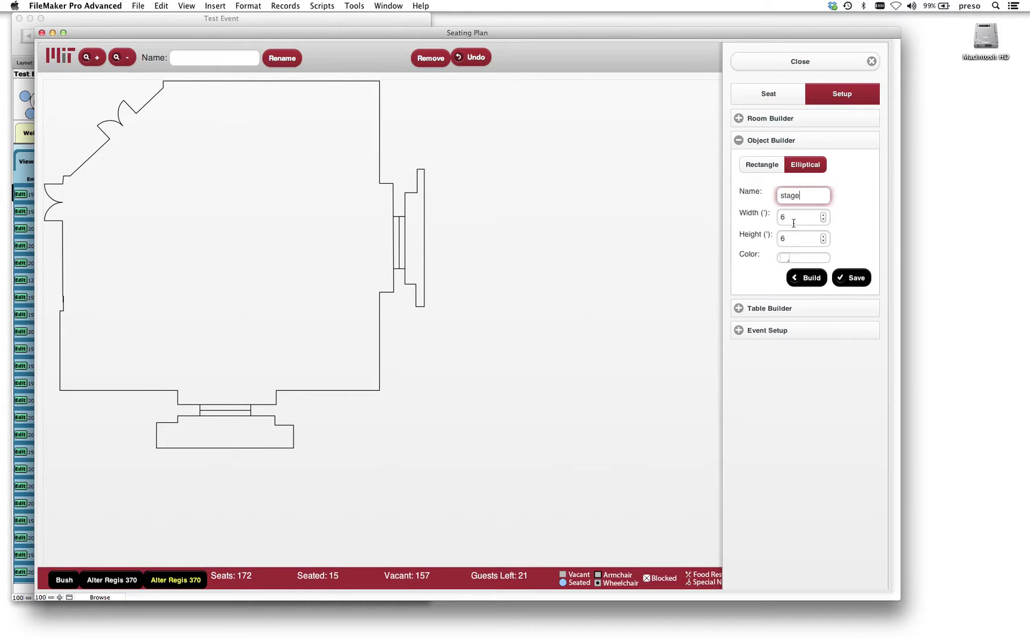
{"action": "left_click", "coordinate": [786, 259]}
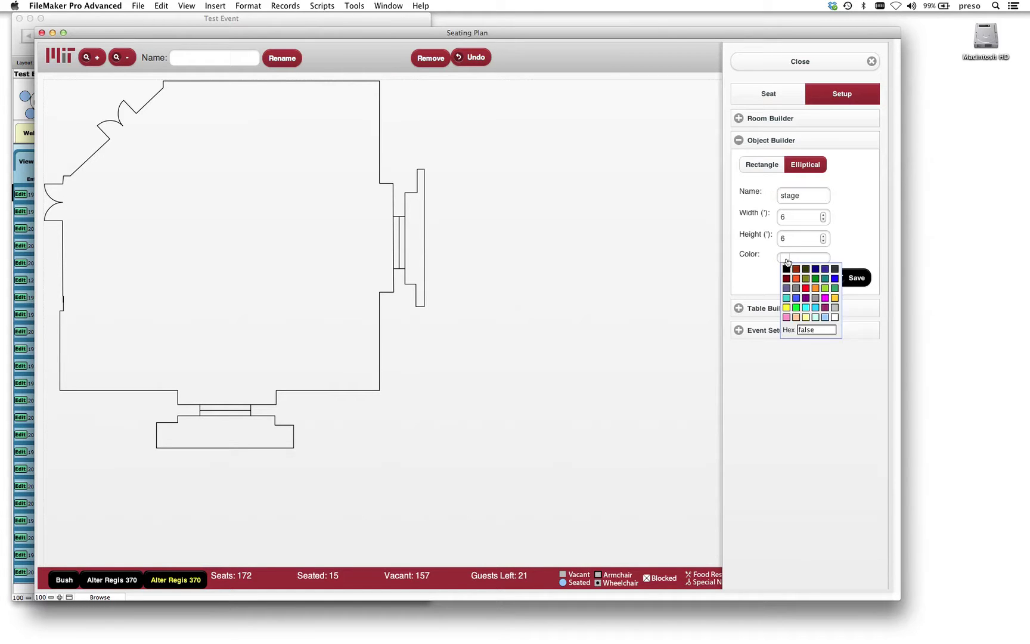
{"action": "left_click", "coordinate": [796, 269]}
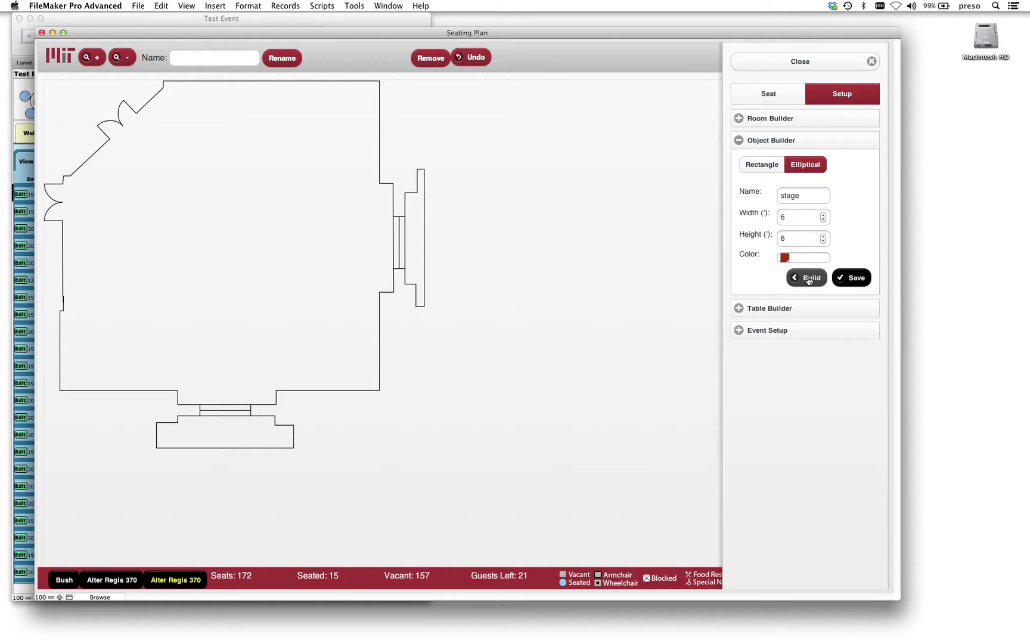
{"action": "left_click", "coordinate": [808, 280]}
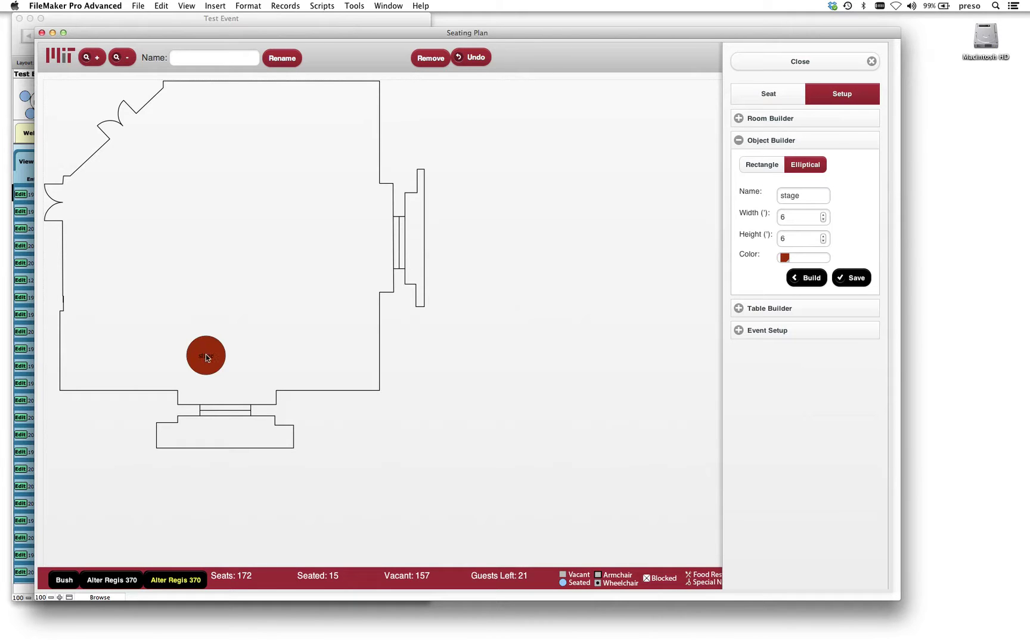
- Place the stage circle in the room's upper left, enlarging it slightly and nudging it into position
{"action": "left_click", "coordinate": [217, 352]}
{"action": "left_click_drag", "start_coordinate": [209, 348], "coordinate": [227, 235]}
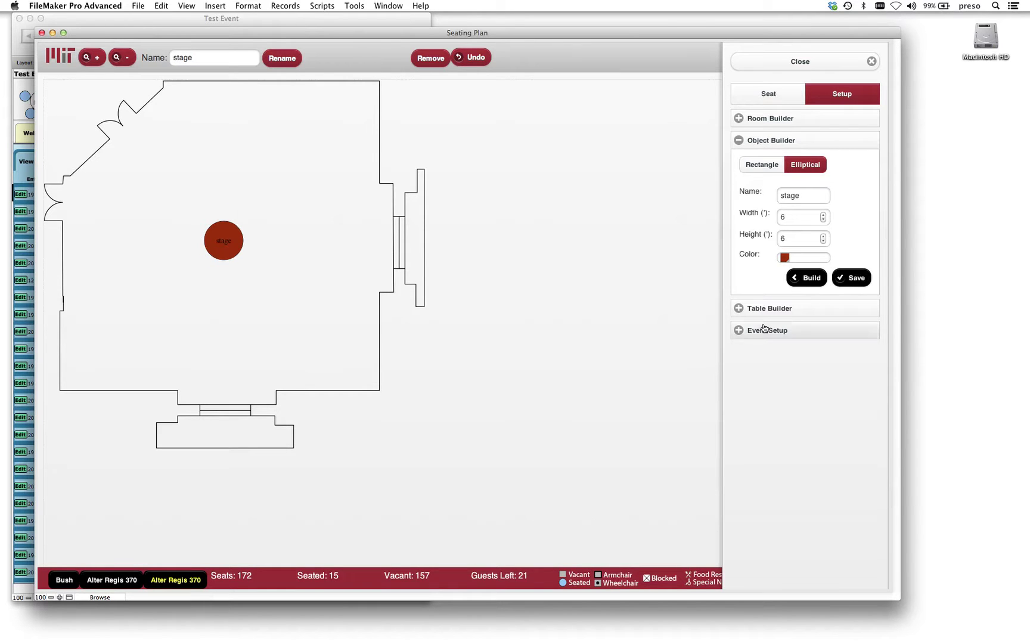
{"action": "left_click", "coordinate": [238, 247]}
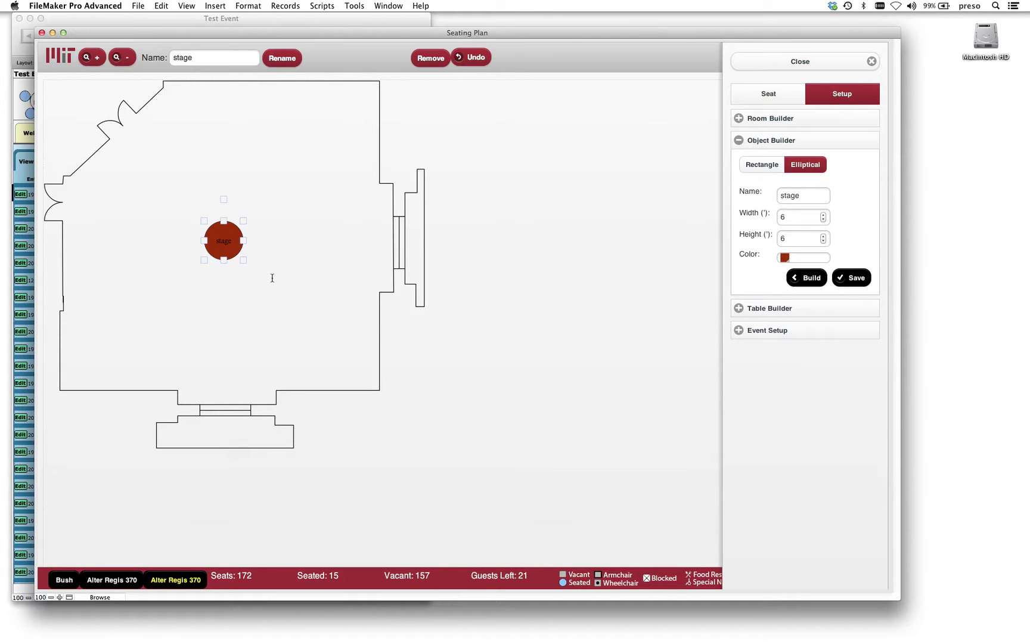
{"action": "left_click_drag", "start_coordinate": [272, 278], "coordinate": [270, 282]}
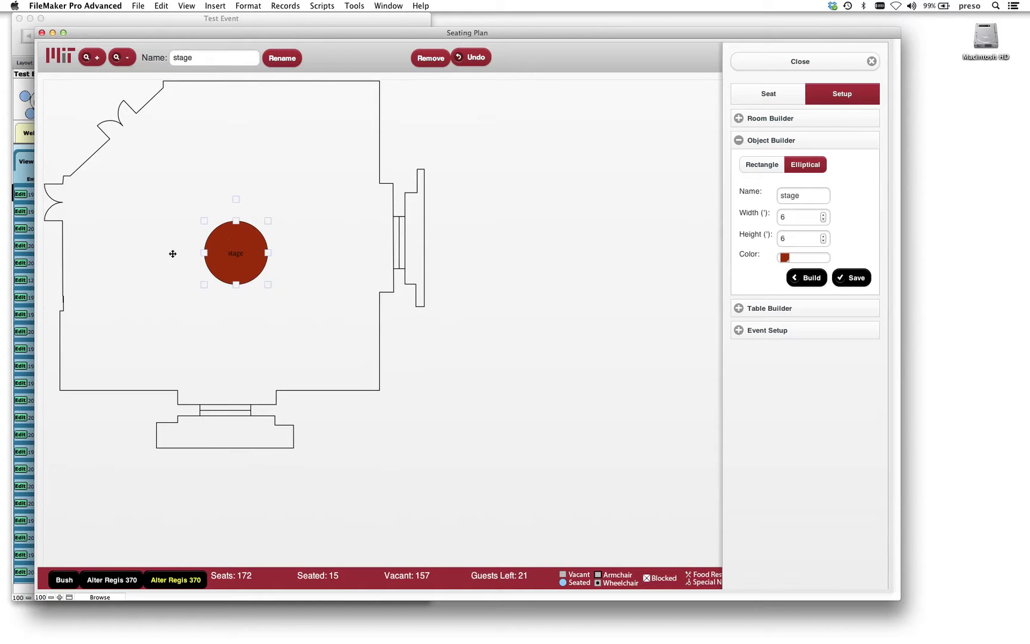
{"action": "left_click_drag", "start_coordinate": [172, 253], "coordinate": [166, 253]}
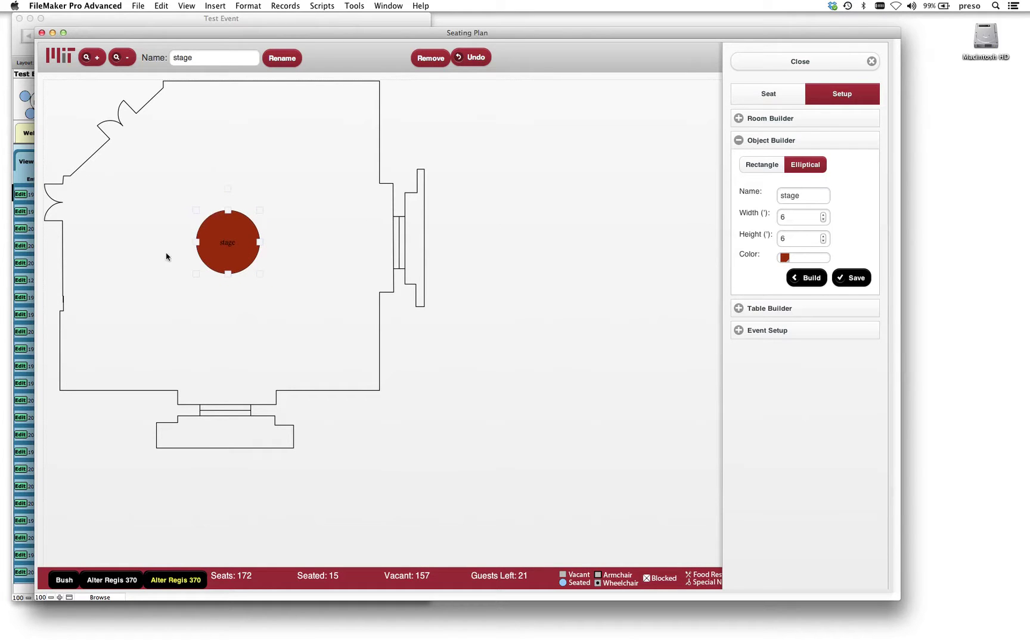
{"action": "left_click", "coordinate": [292, 239]}
- Configure a rectangular 8x30 table with 3 seats top and bottom and 1 at each end
{"action": "left_click", "coordinate": [752, 310]}
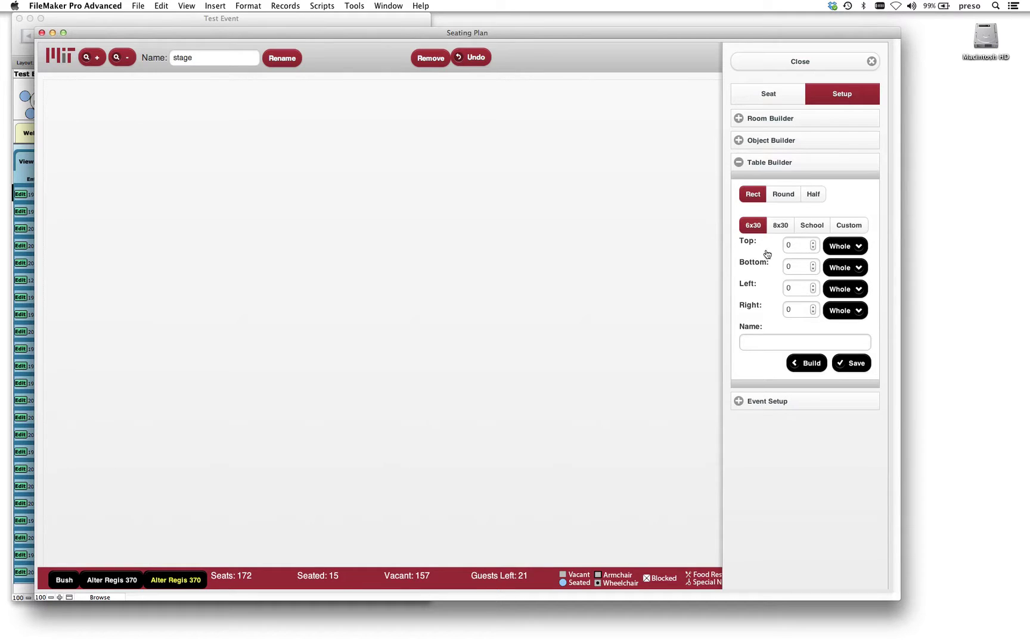
{"action": "left_click", "coordinate": [786, 195]}
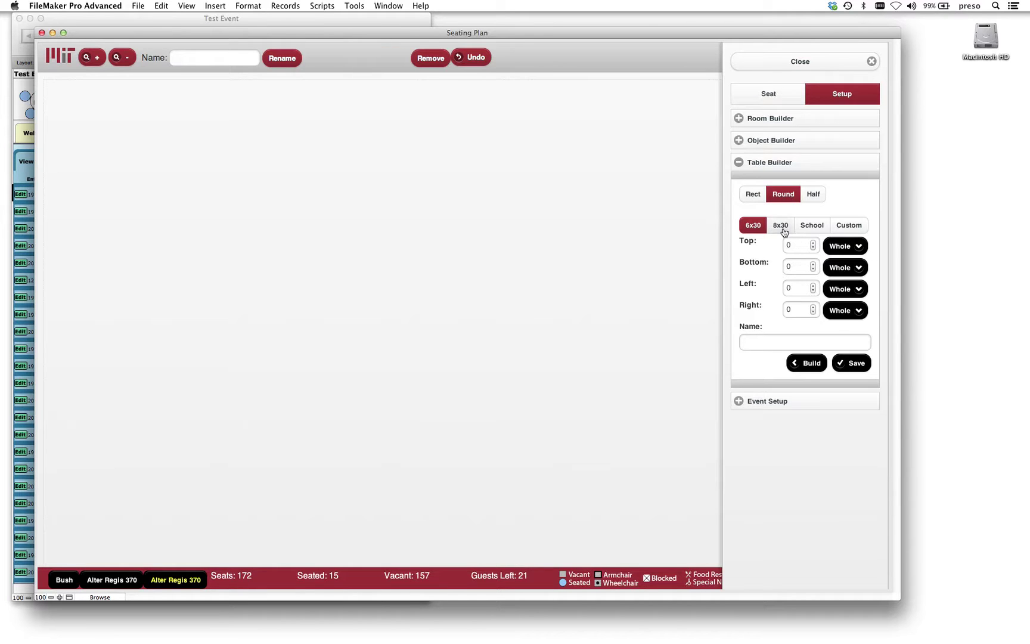
{"action": "left_click", "coordinate": [755, 198]}
{"action": "left_click", "coordinate": [782, 225]}
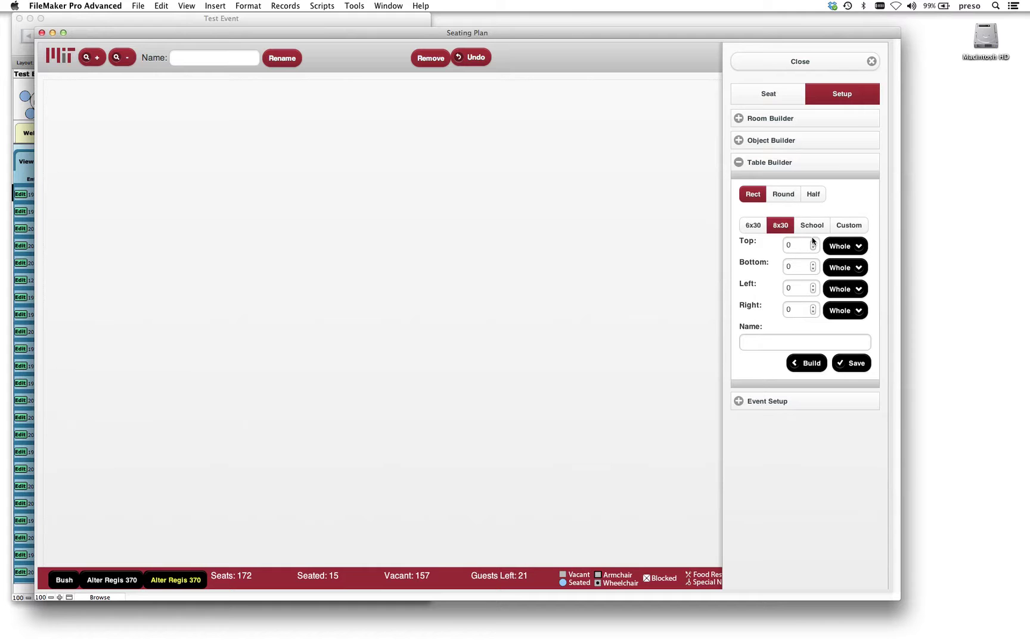
{"action": "left_click", "coordinate": [800, 243]}
{"action": "type", "text": "3"}
{"action": "left_click", "coordinate": [793, 269]}
{"action": "left_click", "coordinate": [799, 290]}
{"action": "left_click", "coordinate": [799, 309]}
{"action": "key", "text": "BackSpace"}
{"action": "type", "text": "1"}
- Name the table '830 3x1', build and place it on the canvas, and save the design
{"action": "left_click", "coordinate": [761, 336]}
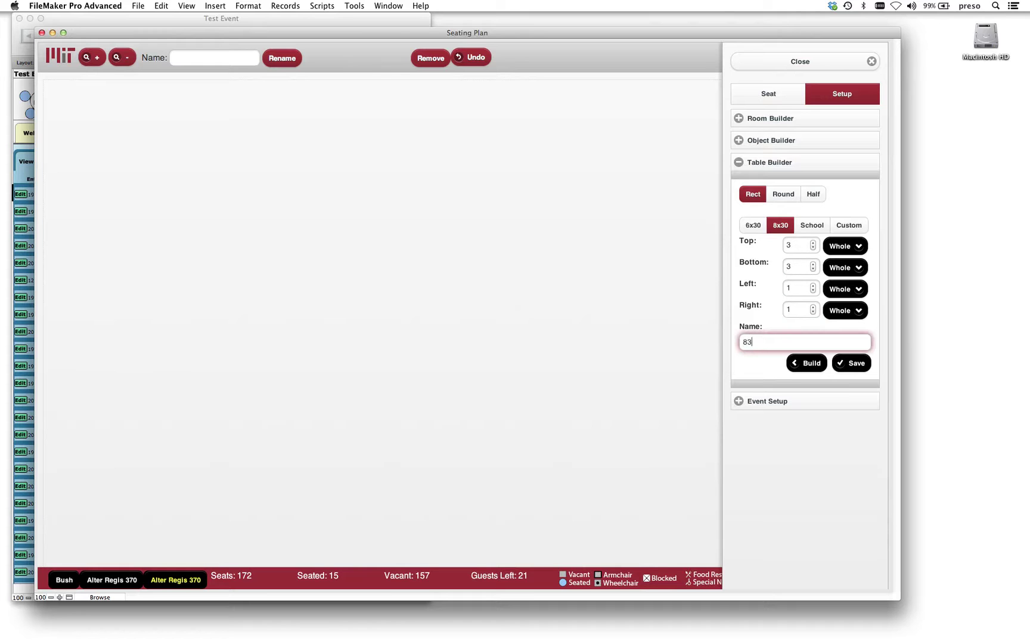
{"action": "type", "text": "830 3x1"}
{"action": "left_click", "coordinate": [811, 363]}
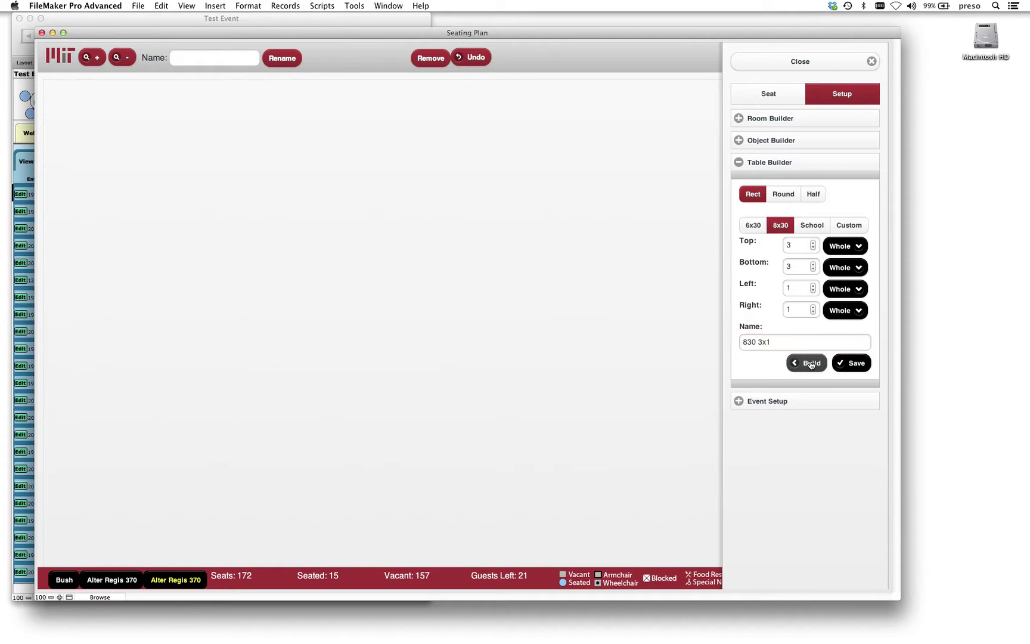
{"action": "left_click", "coordinate": [342, 255]}
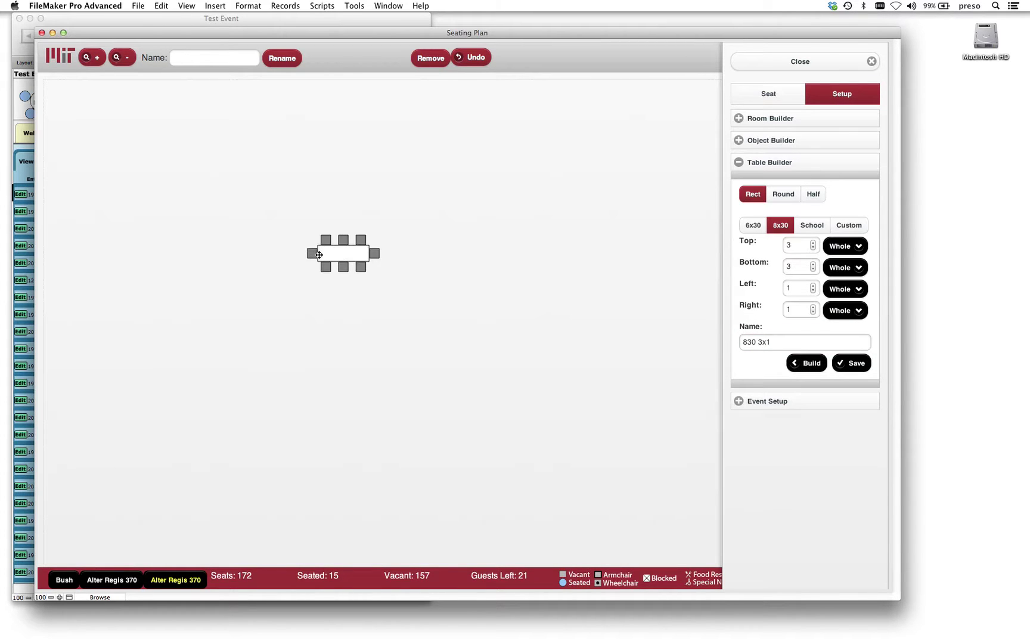
{"action": "left_click", "coordinate": [849, 365]}
- From the Event Setup table library, place an '830 3x1' table just right of the stage
{"action": "left_click", "coordinate": [747, 165]}
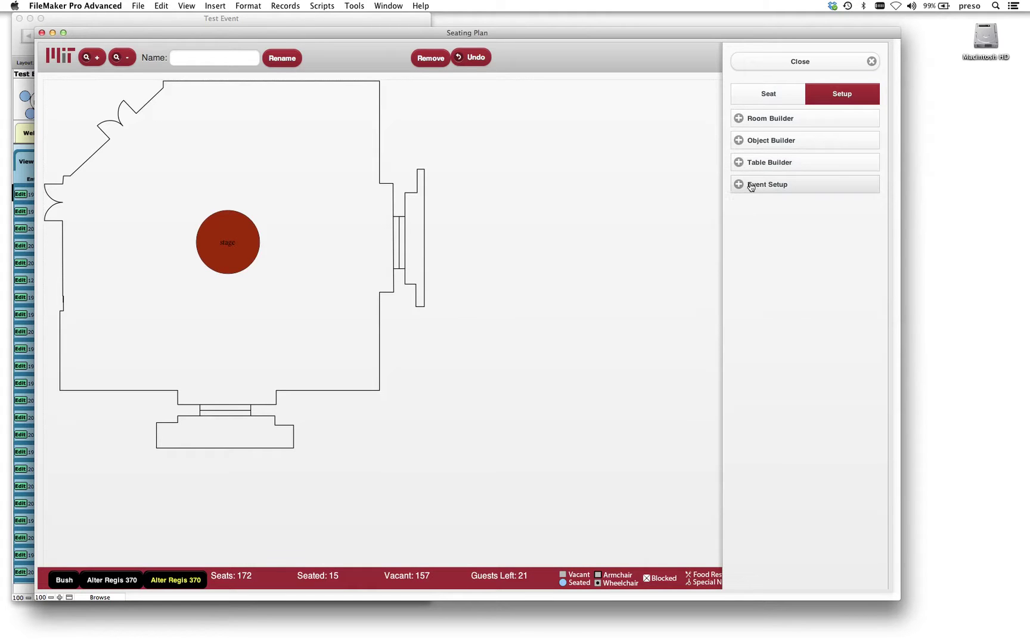
{"action": "left_click", "coordinate": [757, 186]}
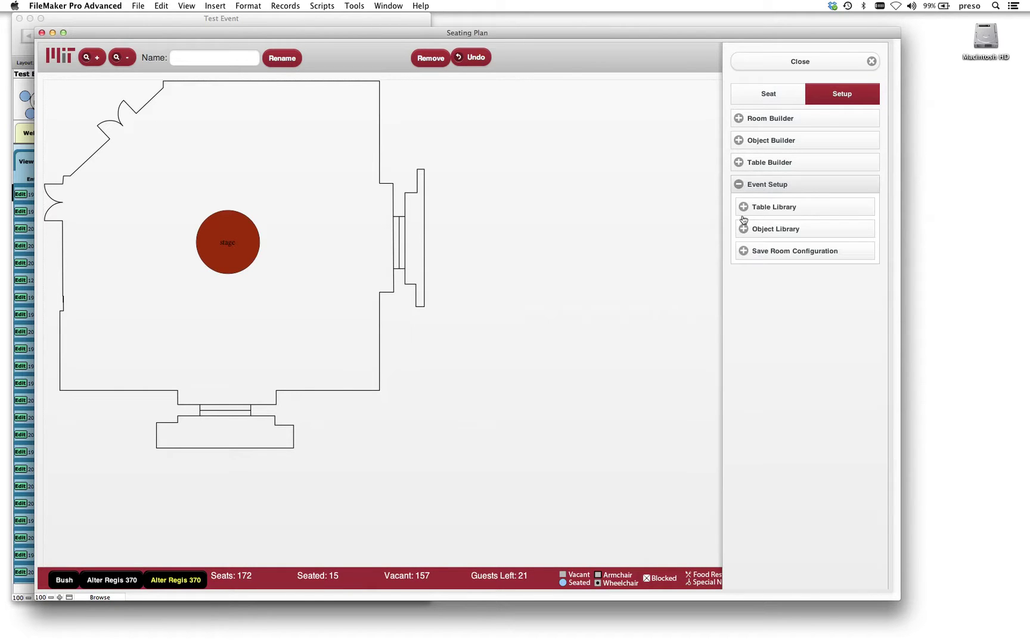
{"action": "left_click", "coordinate": [773, 210]}
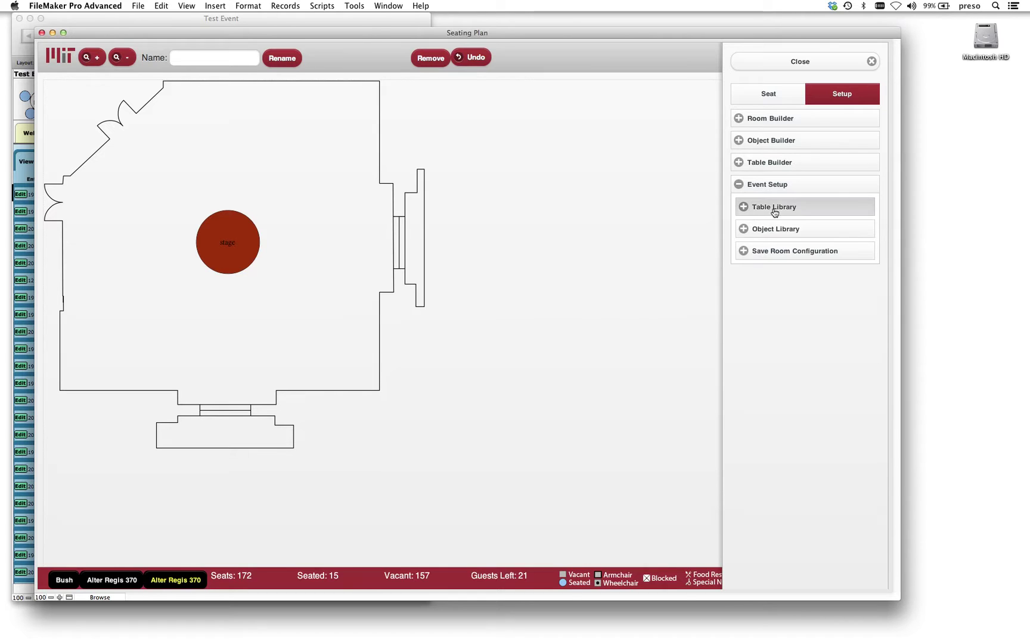
{"action": "scroll", "coordinate": [794, 367], "scroll_direction": "down", "scroll_amount": 5}
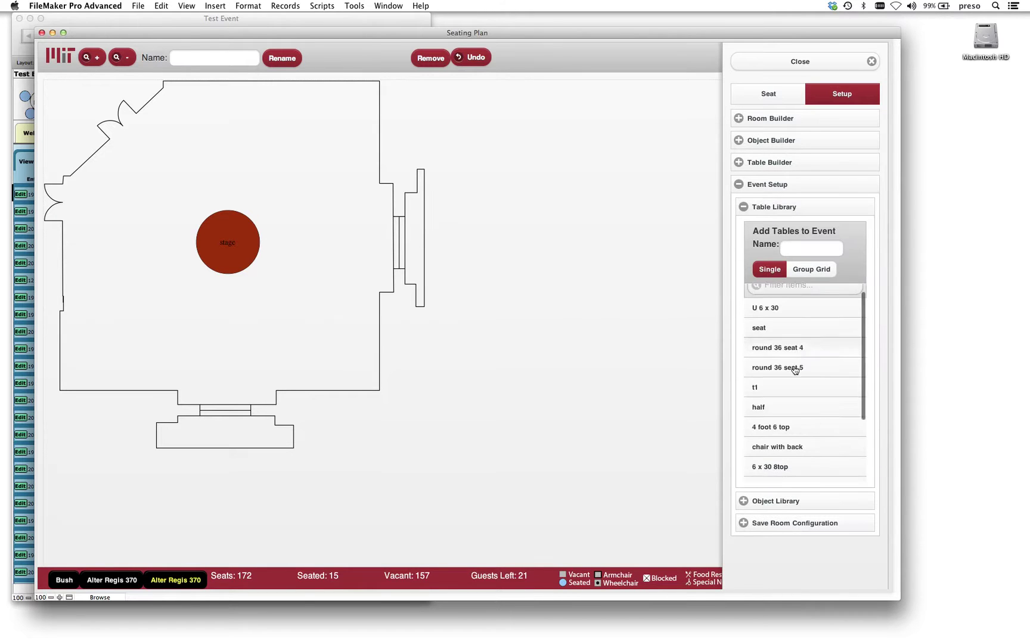
{"action": "scroll", "coordinate": [795, 370], "scroll_direction": "up", "scroll_amount": 5}
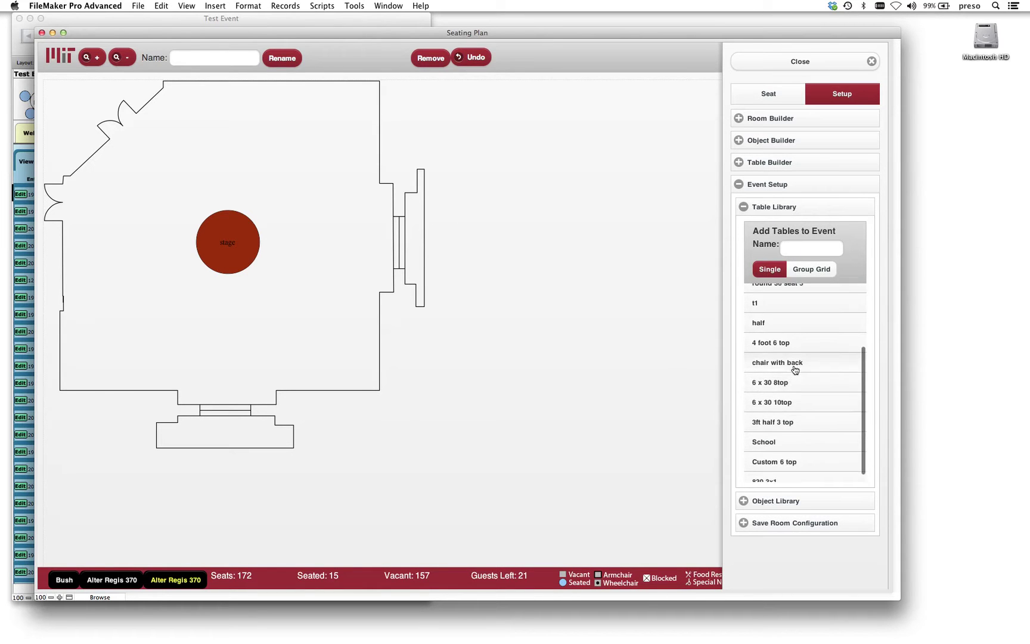
{"action": "scroll", "coordinate": [794, 368], "scroll_direction": "down", "scroll_amount": 5}
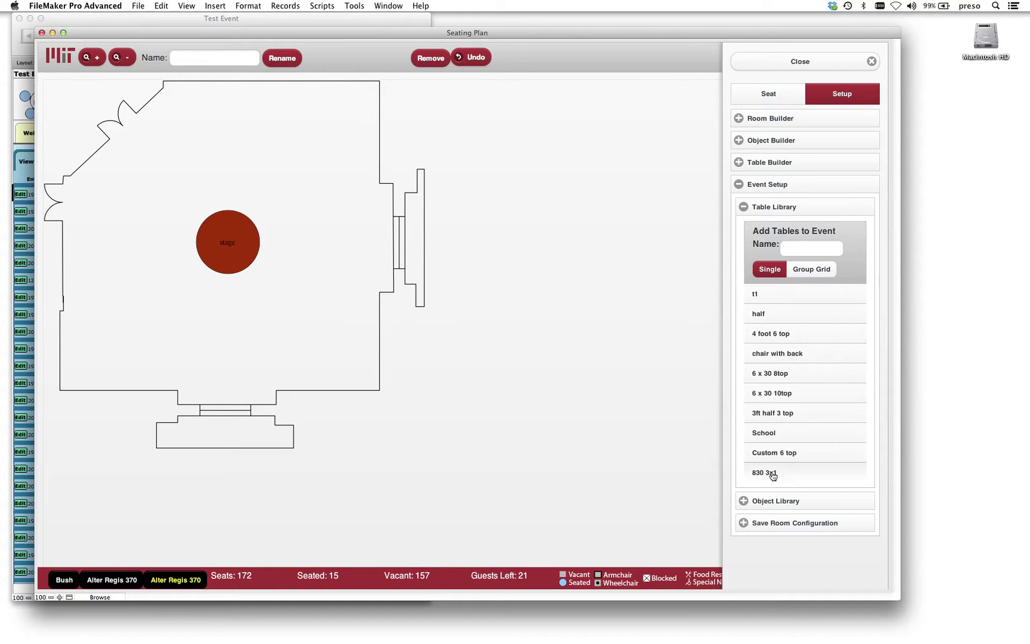
{"action": "left_click_drag", "start_coordinate": [773, 475], "coordinate": [334, 246]}
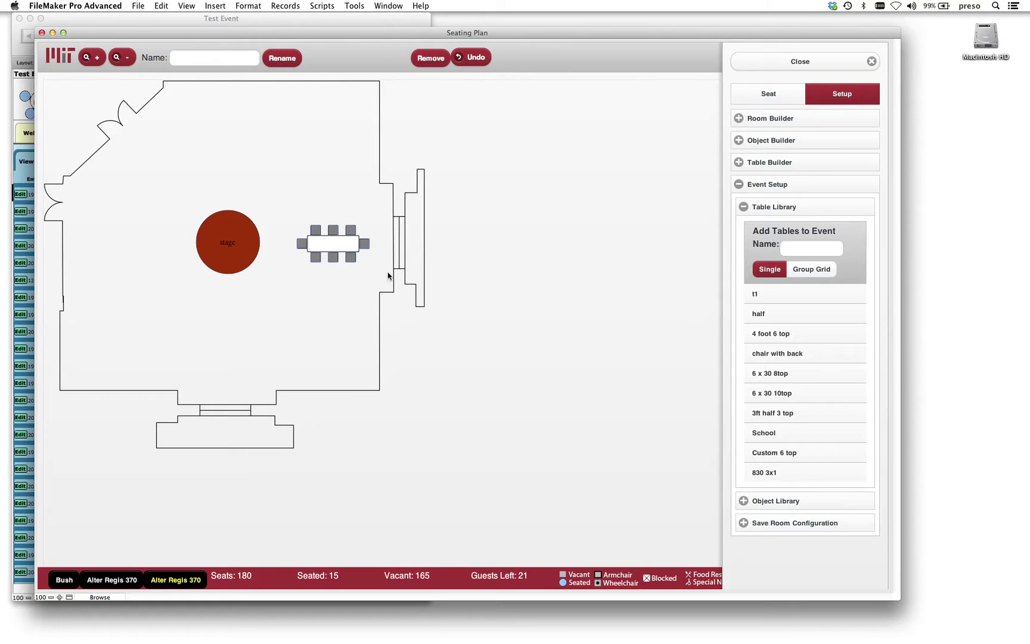
{"action": "left_click", "coordinate": [814, 269]}
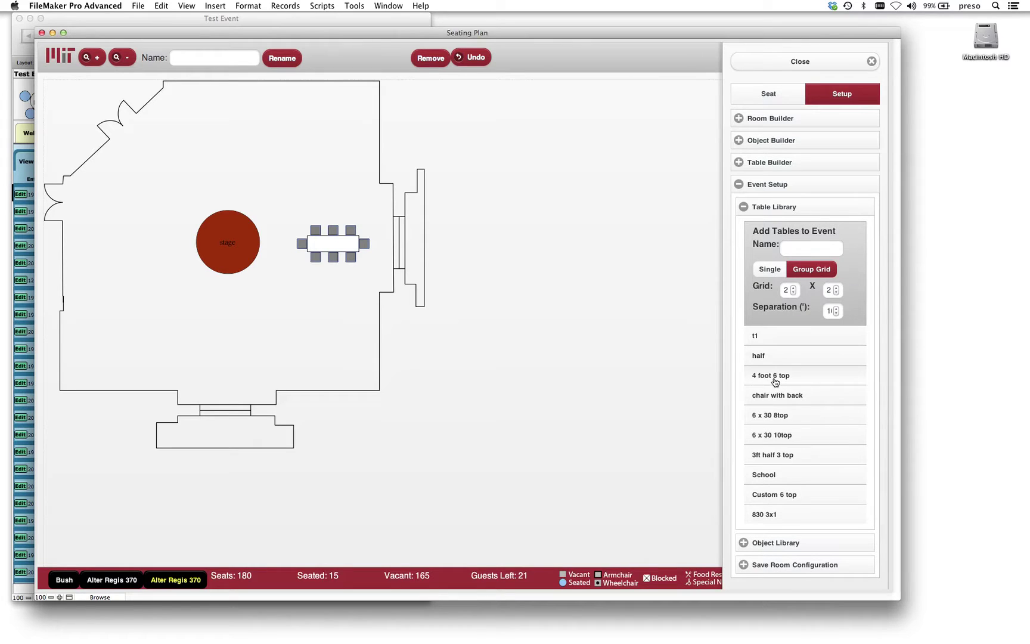
- Place a 2x2 seat grid near the top of the room, then delete three of its seats
{"action": "scroll", "coordinate": [775, 381], "scroll_direction": "up", "scroll_amount": 5}
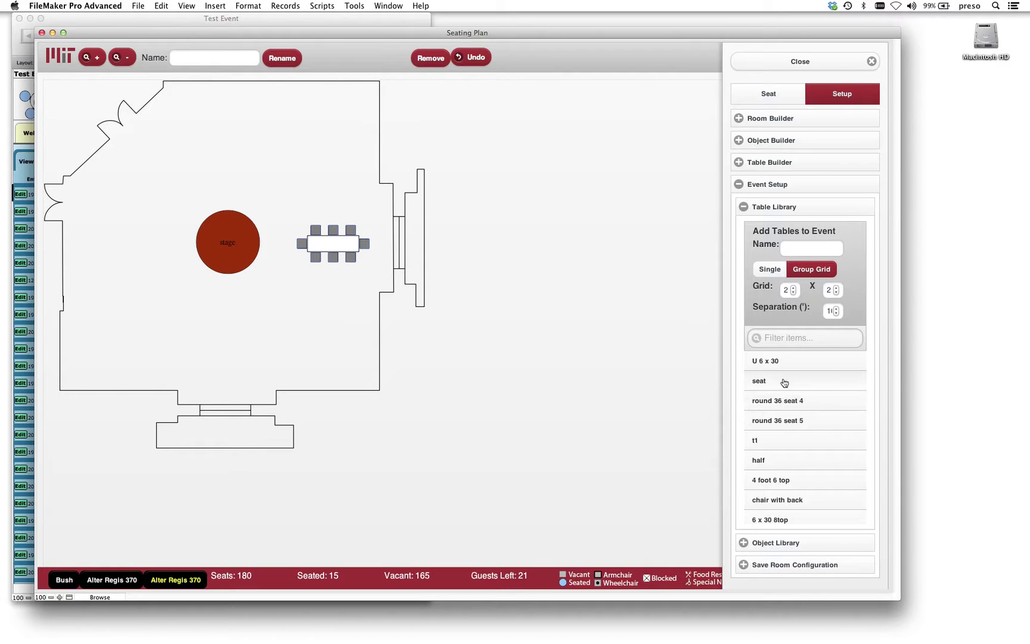
{"action": "left_click_drag", "start_coordinate": [784, 381], "coordinate": [217, 134]}
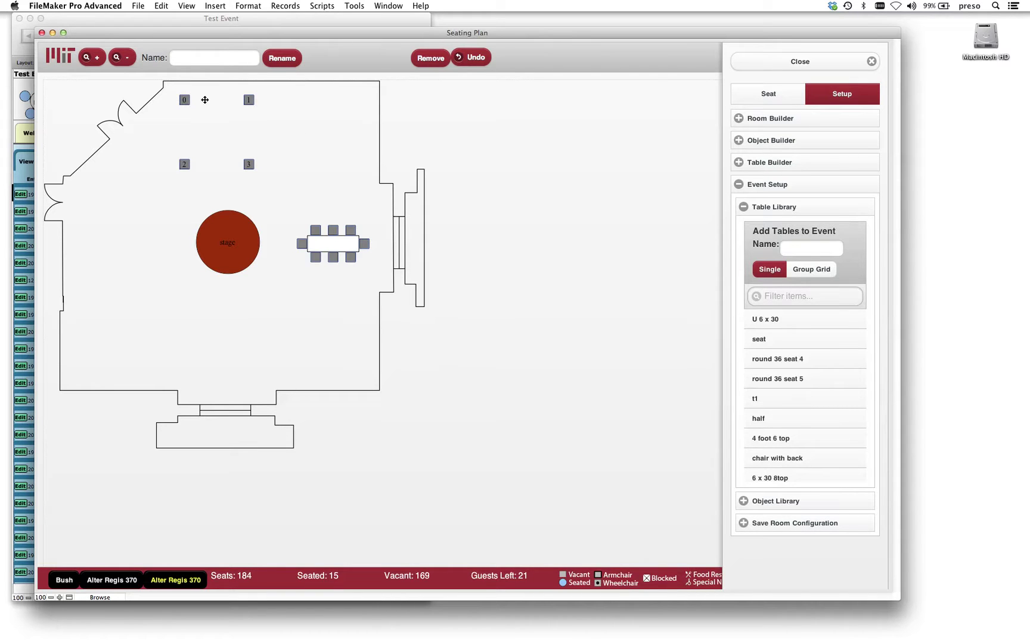
{"action": "left_click_drag", "start_coordinate": [205, 100], "coordinate": [225, 102]}
{"action": "left_click", "coordinate": [219, 106]}
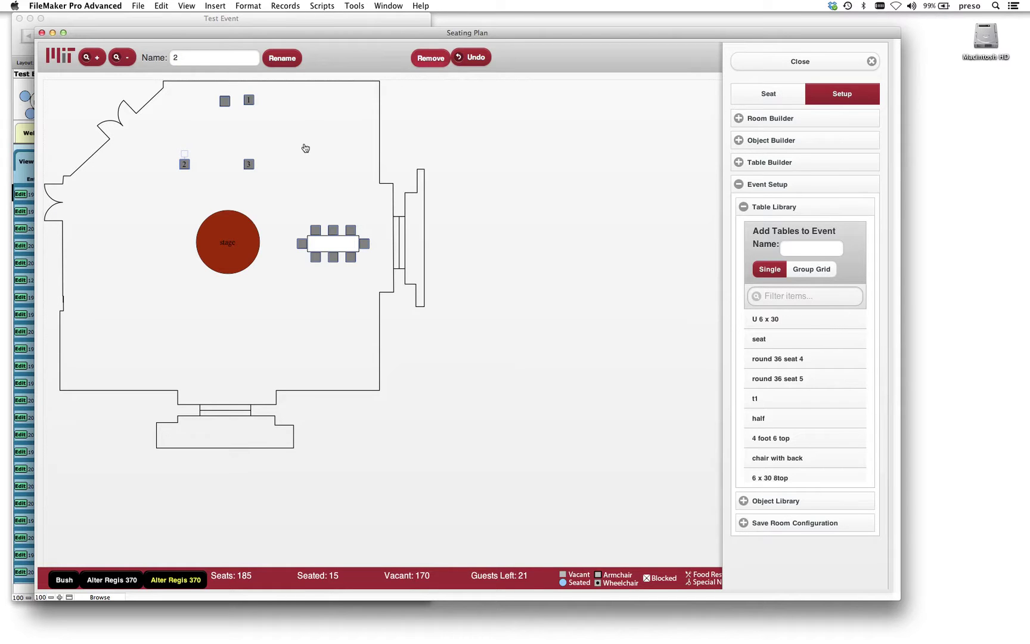
{"action": "key", "text": "Delete"}
{"action": "left_click", "coordinate": [248, 164]}
{"action": "key", "text": "Delete"}
{"action": "left_click", "coordinate": [248, 100]}
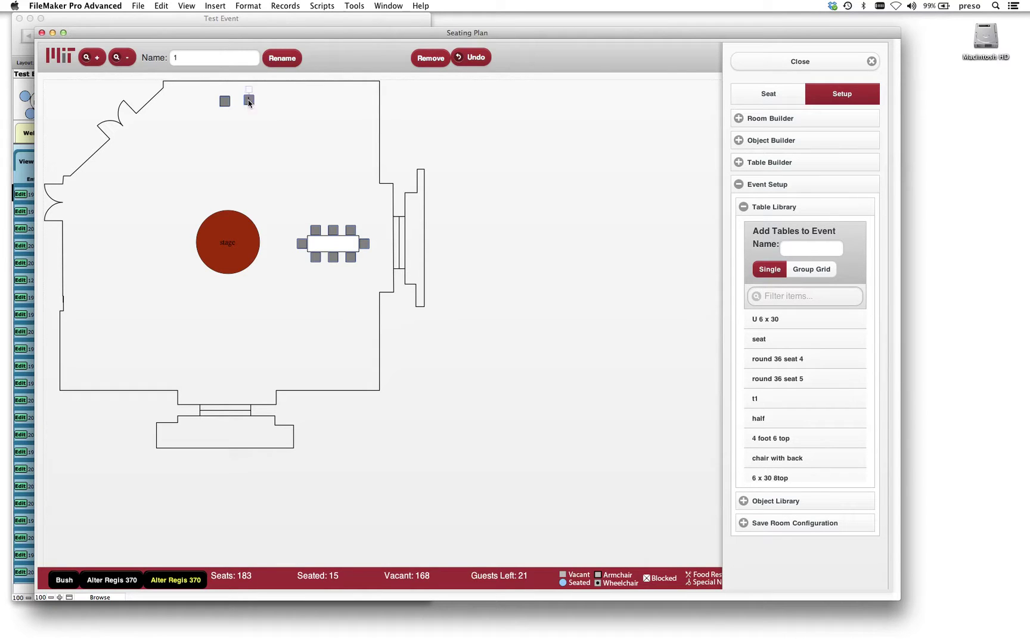
{"action": "left_click", "coordinate": [421, 58]}
- Try a ten-seat 2x5 grid down the left side, undo it, and add a chair with back near the top
{"action": "left_click", "coordinate": [808, 272]}
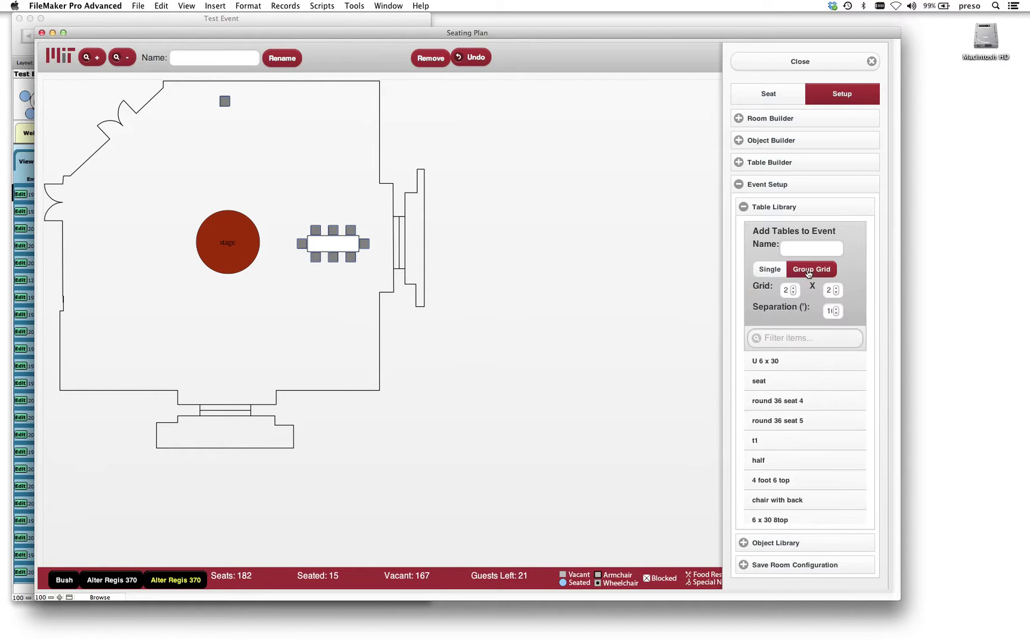
{"action": "left_click", "coordinate": [827, 290]}
{"action": "left_click", "coordinate": [775, 384]}
{"action": "left_click", "coordinate": [201, 146]}
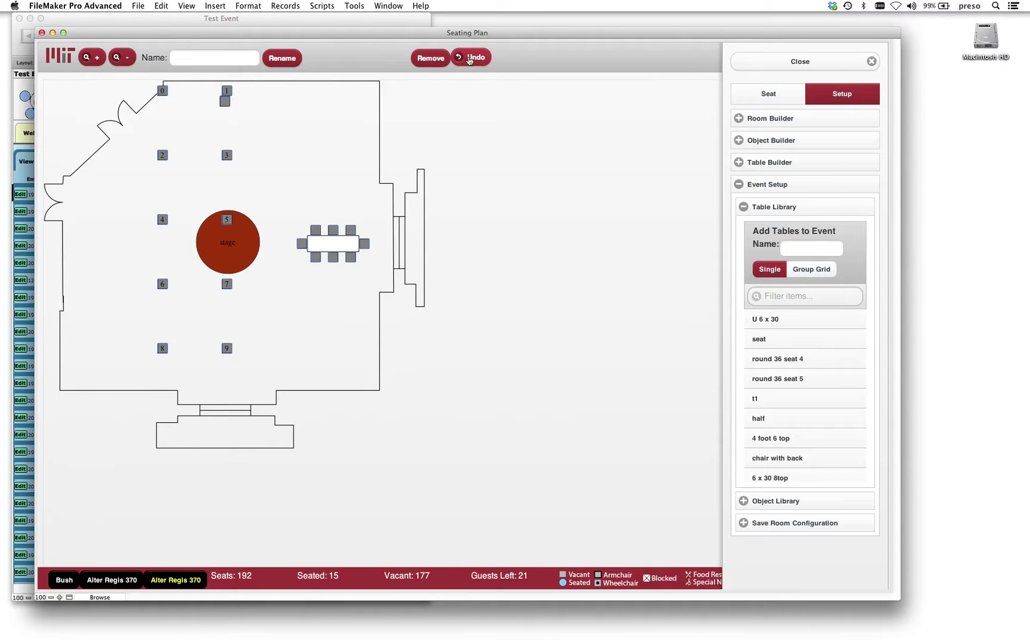
{"action": "left_click", "coordinate": [472, 59]}
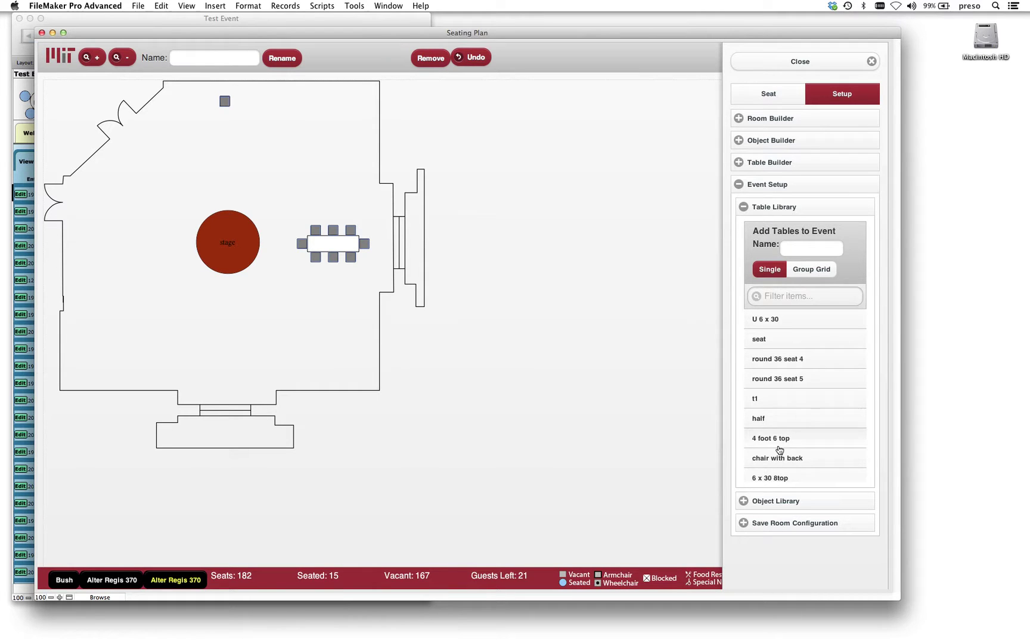
{"action": "scroll", "coordinate": [780, 441], "scroll_direction": "down", "scroll_amount": 1}
{"action": "left_click_drag", "start_coordinate": [780, 442], "coordinate": [269, 145]}
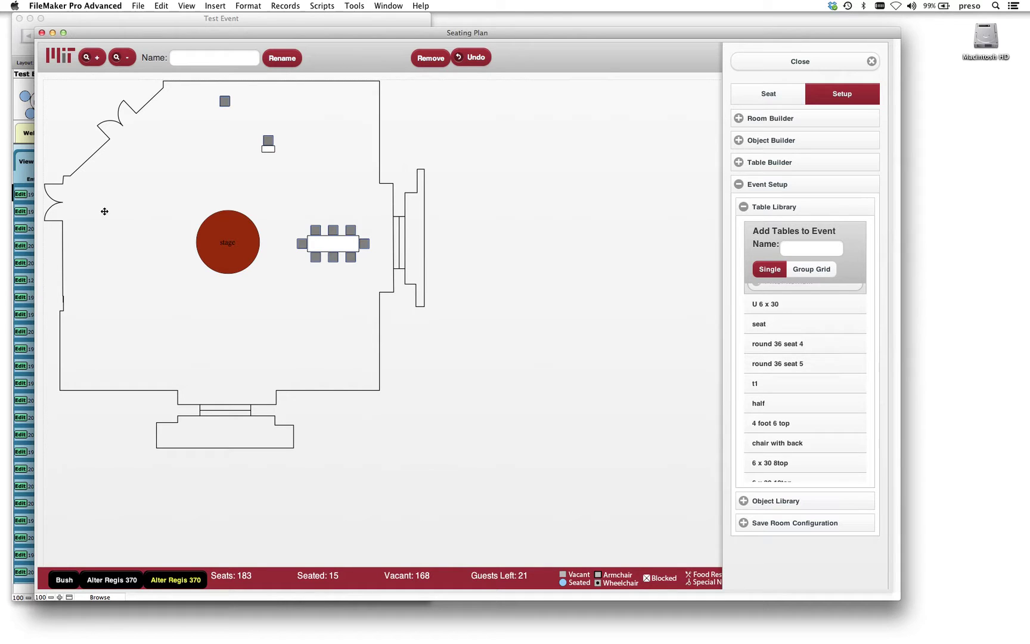
- Place a five-seat round table by the left wall and a 6 x 30 8top table lower left, then switch to the Object Library
{"action": "left_click_drag", "start_coordinate": [104, 214], "coordinate": [104, 213]}
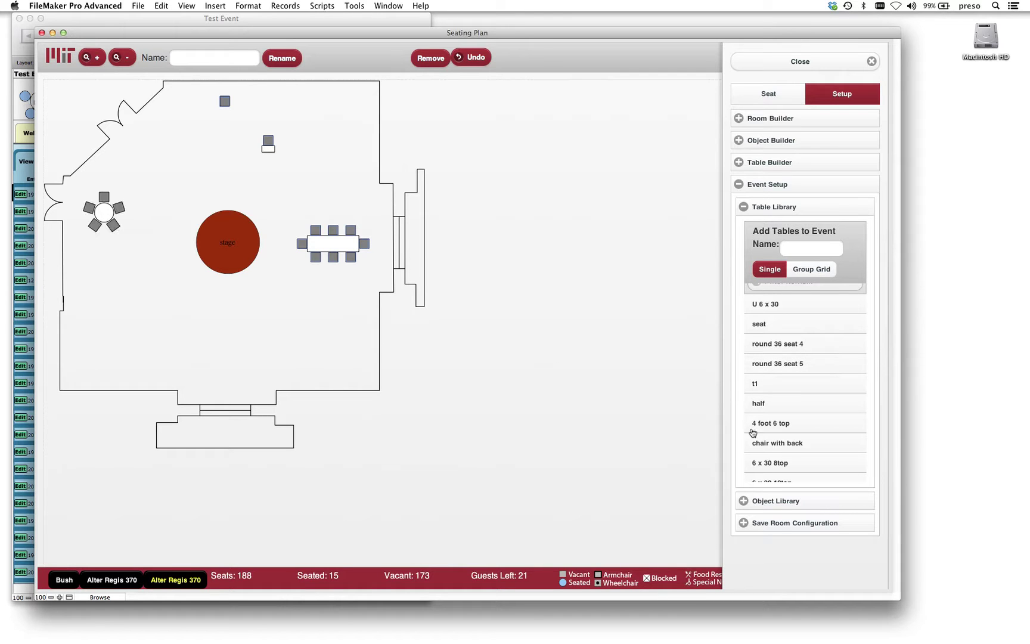
{"action": "left_click", "coordinate": [127, 313]}
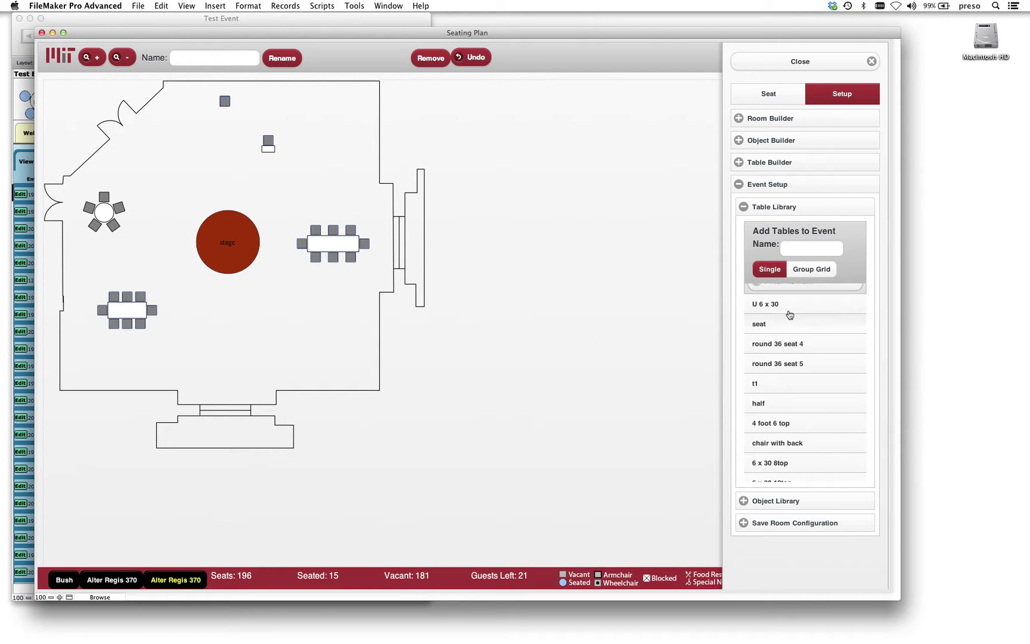
{"action": "scroll", "coordinate": [794, 319], "scroll_direction": "up", "scroll_amount": 1}
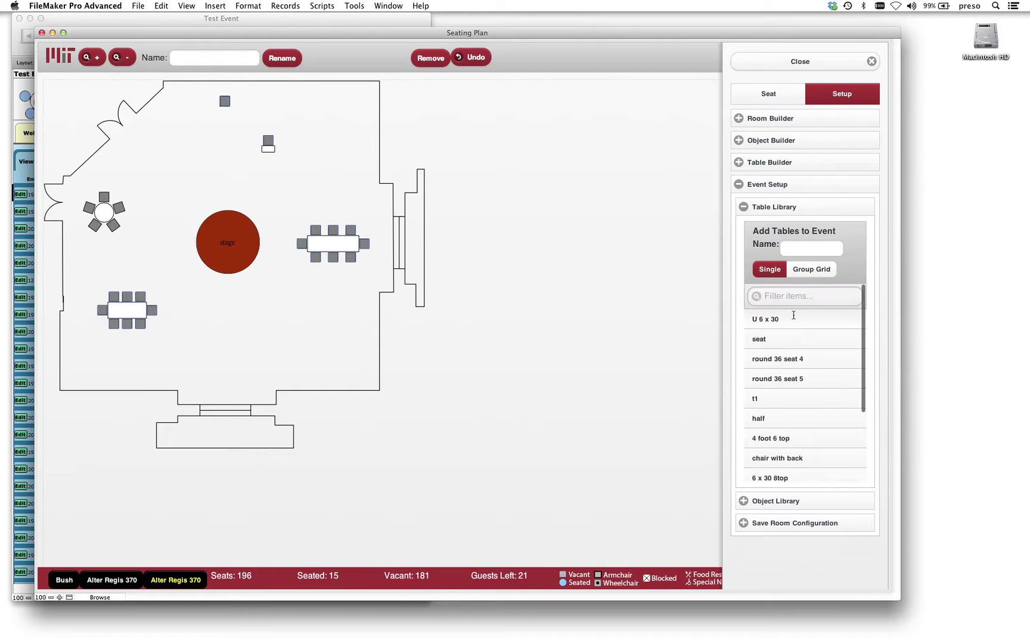
{"action": "left_click", "coordinate": [743, 207]}
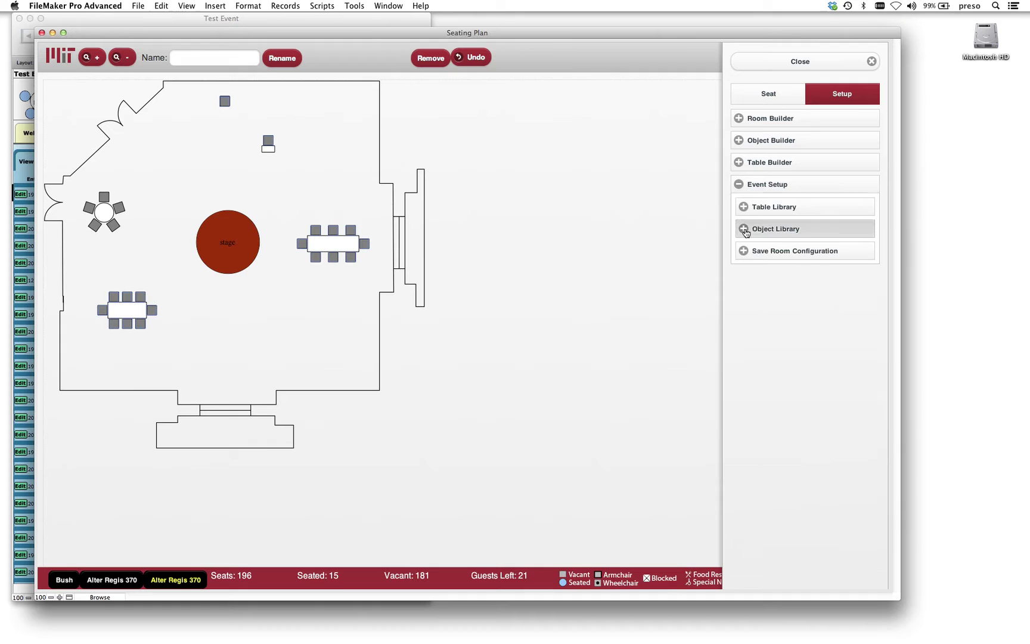
{"action": "left_click", "coordinate": [744, 230]}
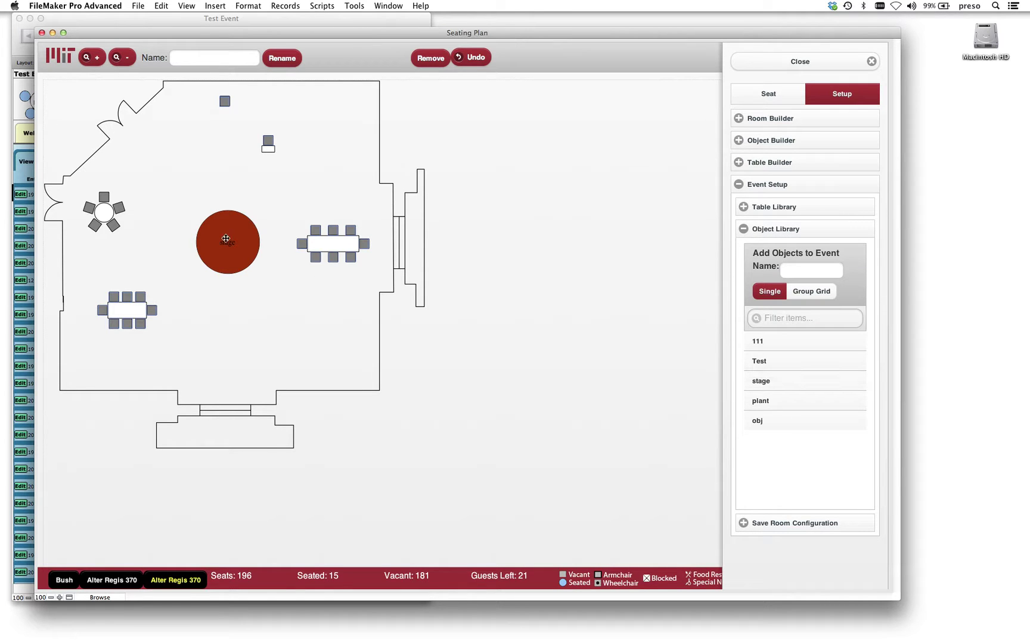
- Drop two plants at the room's right-hand corners and move the red circle below the long table
{"action": "left_click_drag", "start_coordinate": [765, 402], "coordinate": [350, 96]}
{"action": "left_click", "coordinate": [355, 99]}
{"action": "left_click_drag", "start_coordinate": [762, 400], "coordinate": [723, 393]}
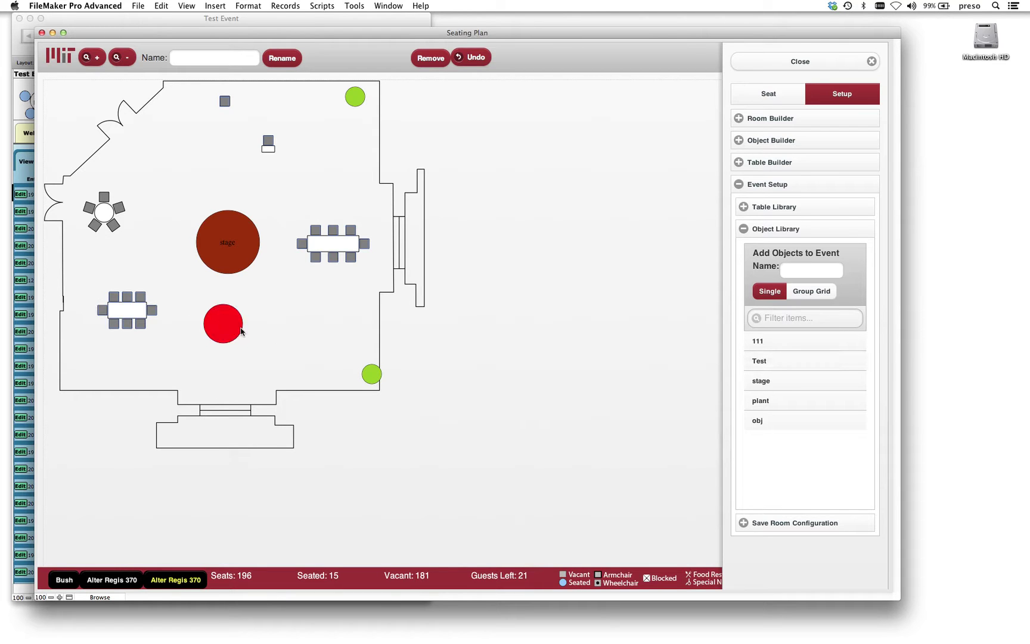
{"action": "left_click_drag", "start_coordinate": [260, 330], "coordinate": [343, 312]}
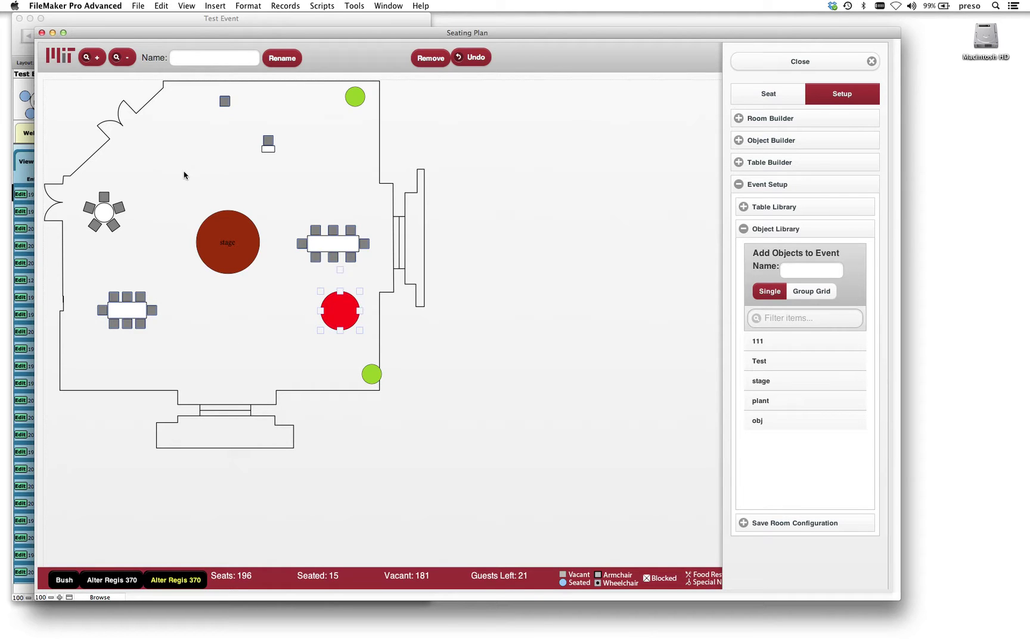
- Switch to the Alter Regis 370 layout and bring up the Bush room floor map
{"action": "left_click", "coordinate": [93, 581]}
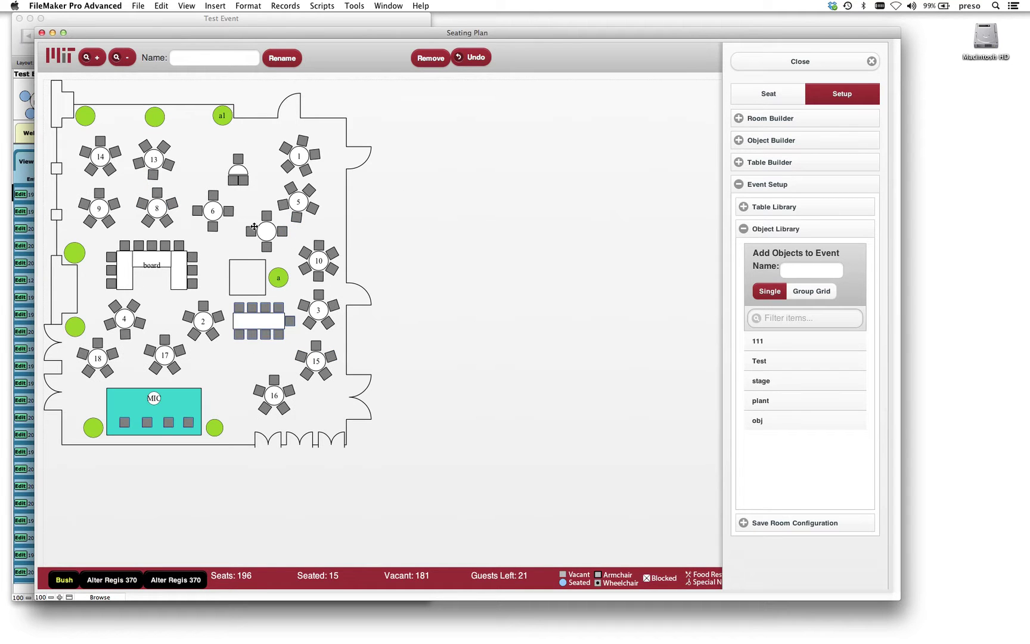
{"action": "left_click", "coordinate": [844, 97]}
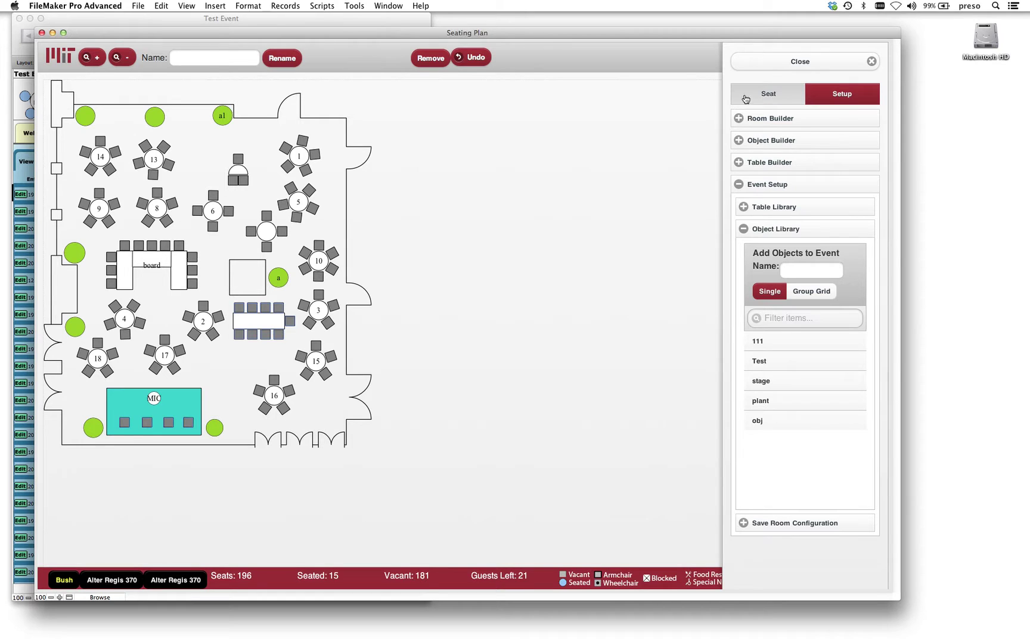
- Review the unseated guests on the Seat tab, then move and close the Seating Plan window
{"action": "left_click", "coordinate": [767, 94]}
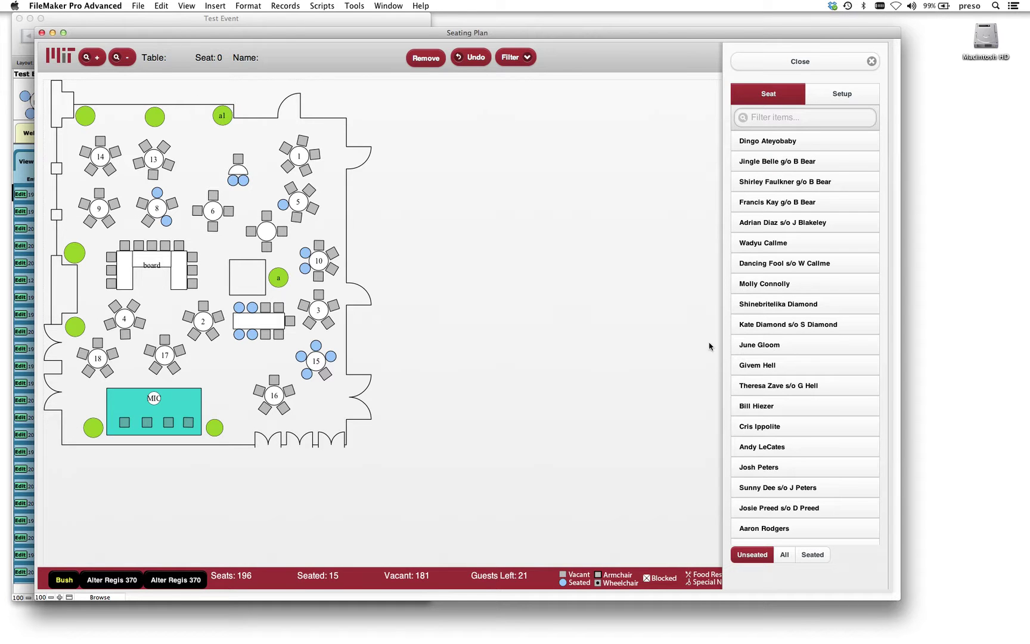
{"action": "scroll", "coordinate": [788, 181], "scroll_direction": "down", "scroll_amount": 1}
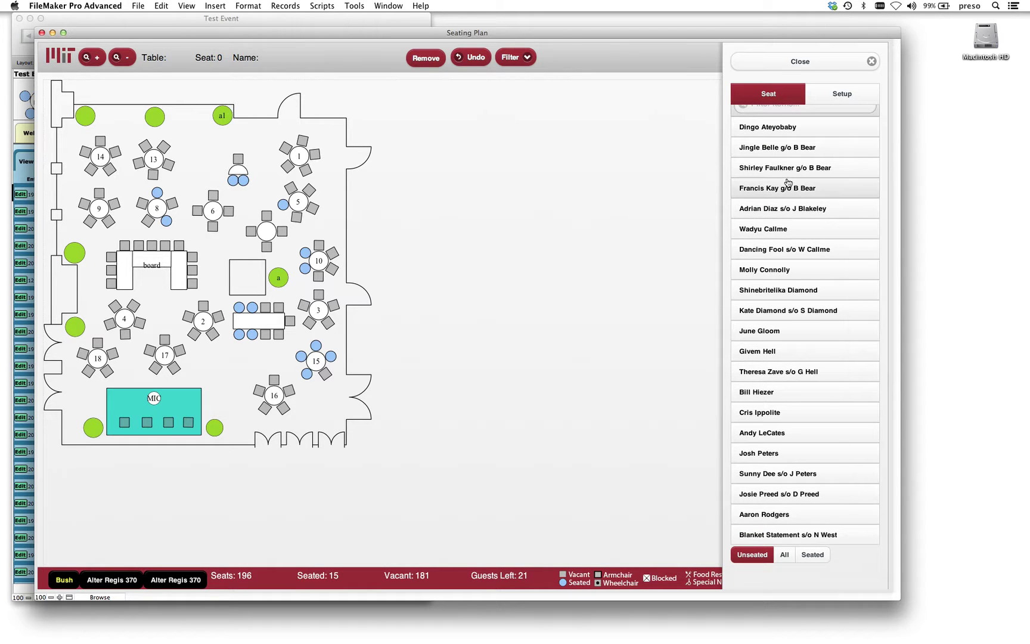
{"action": "scroll", "coordinate": [787, 185], "scroll_direction": "up", "scroll_amount": 1}
{"action": "mouse_move", "coordinate": [341, 37]}
{"action": "left_mouse_down"}
{"action": "mouse_move", "coordinate": [434, 54]}
{"action": "mouse_move", "coordinate": [484, 83]}
{"action": "mouse_move", "coordinate": [326, 41]}
{"action": "left_mouse_up"}
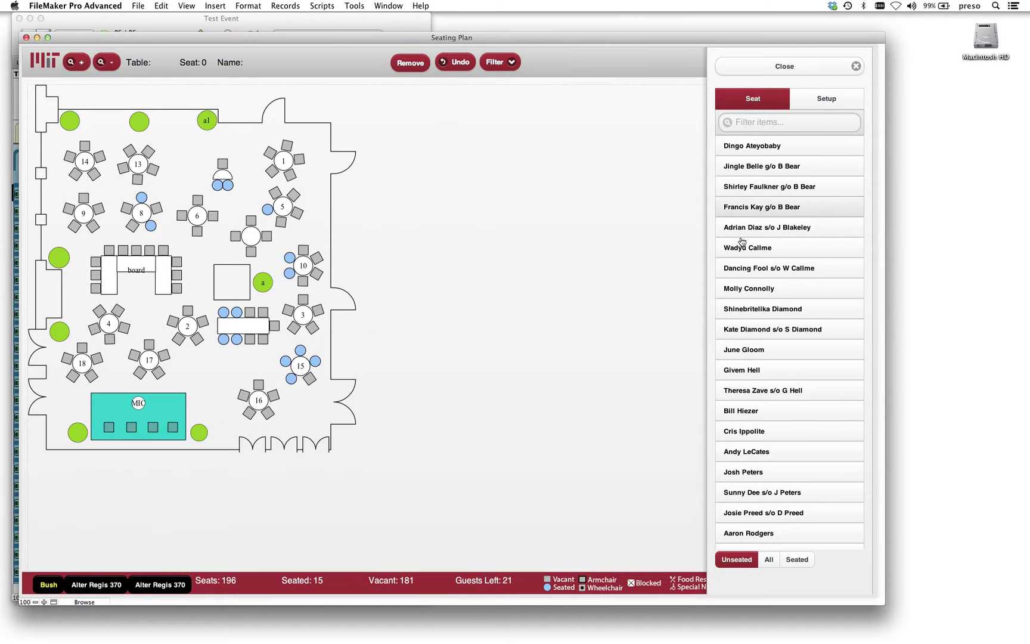
{"action": "left_click", "coordinate": [26, 37]}
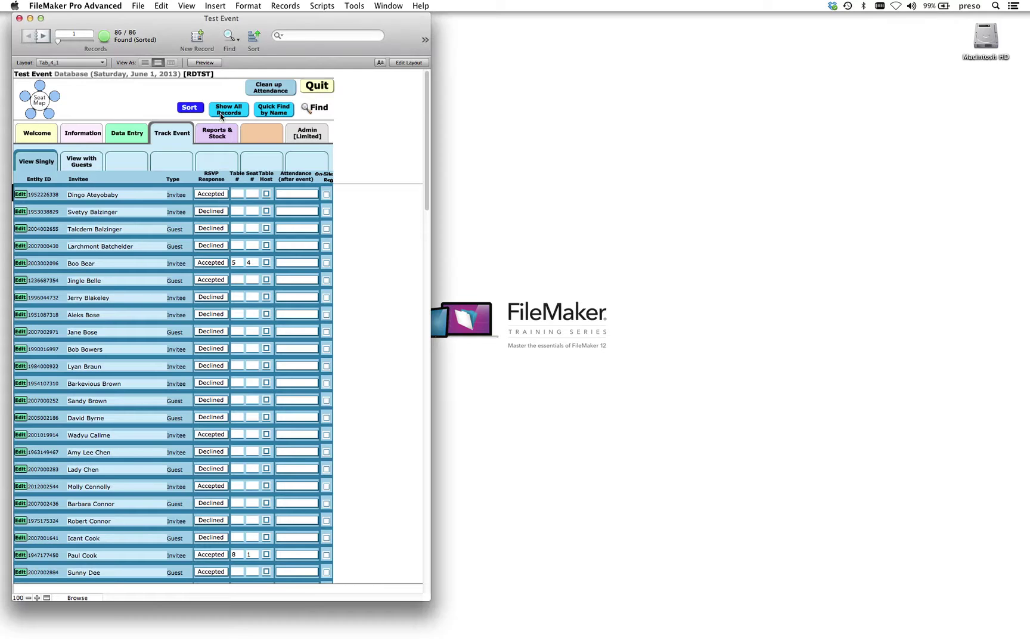
- Set the first invitee's RSVP to Declined, select the third guest, and reopen the seating plan
{"action": "left_click", "coordinate": [219, 194]}
{"action": "left_click", "coordinate": [211, 204]}
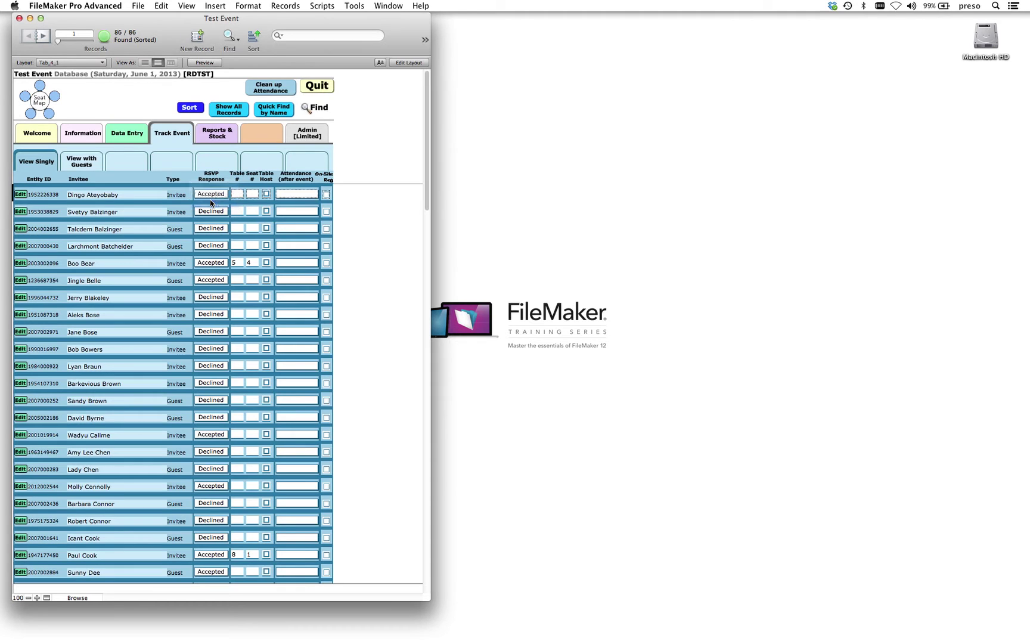
{"action": "left_click", "coordinate": [376, 225]}
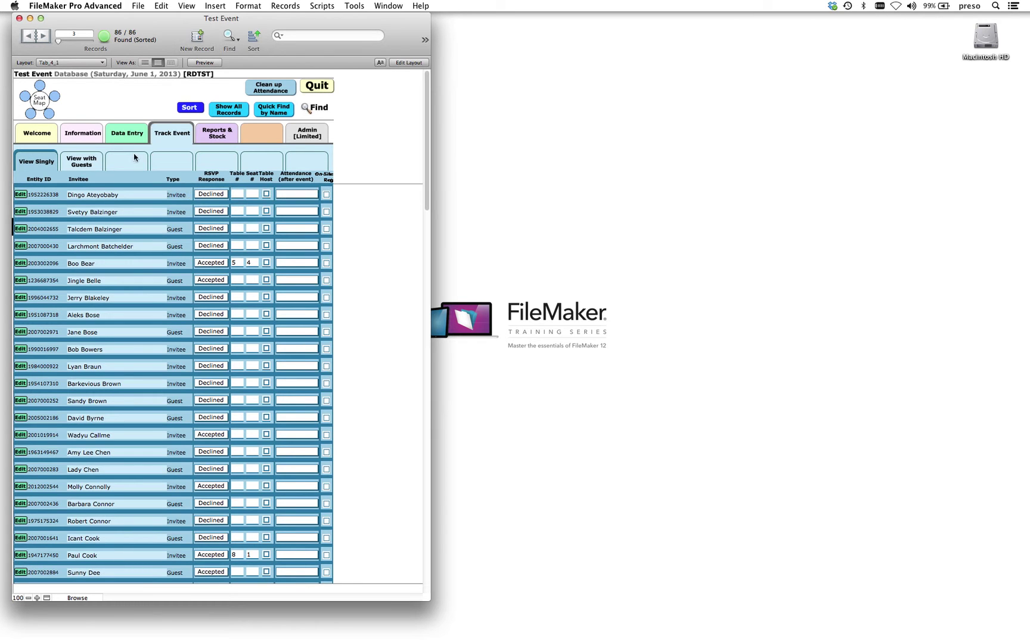
{"action": "left_click", "coordinate": [39, 101]}
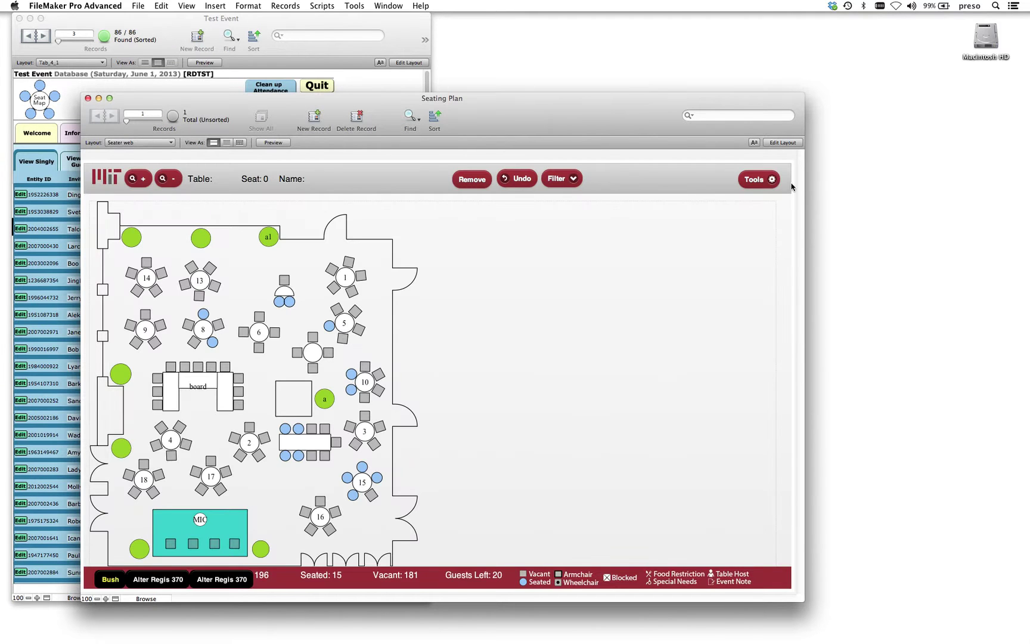
- Seat the first two unseated guests at table 1 from the seating side panel
{"action": "left_click", "coordinate": [766, 180]}
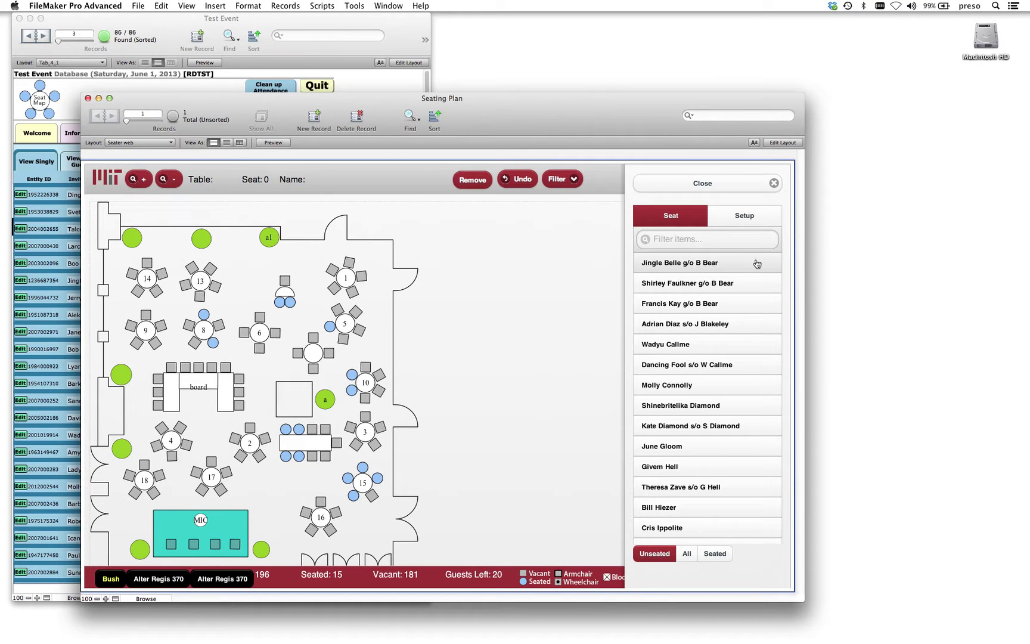
{"action": "left_click_drag", "start_coordinate": [726, 263], "coordinate": [333, 271]}
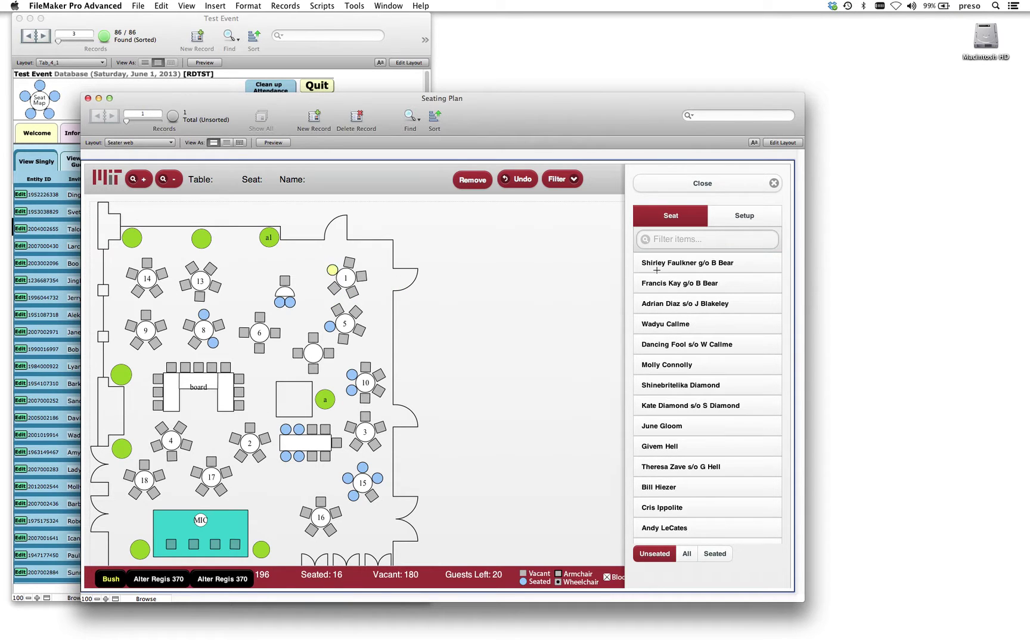
{"action": "left_click_drag", "start_coordinate": [696, 265], "coordinate": [453, 295]}
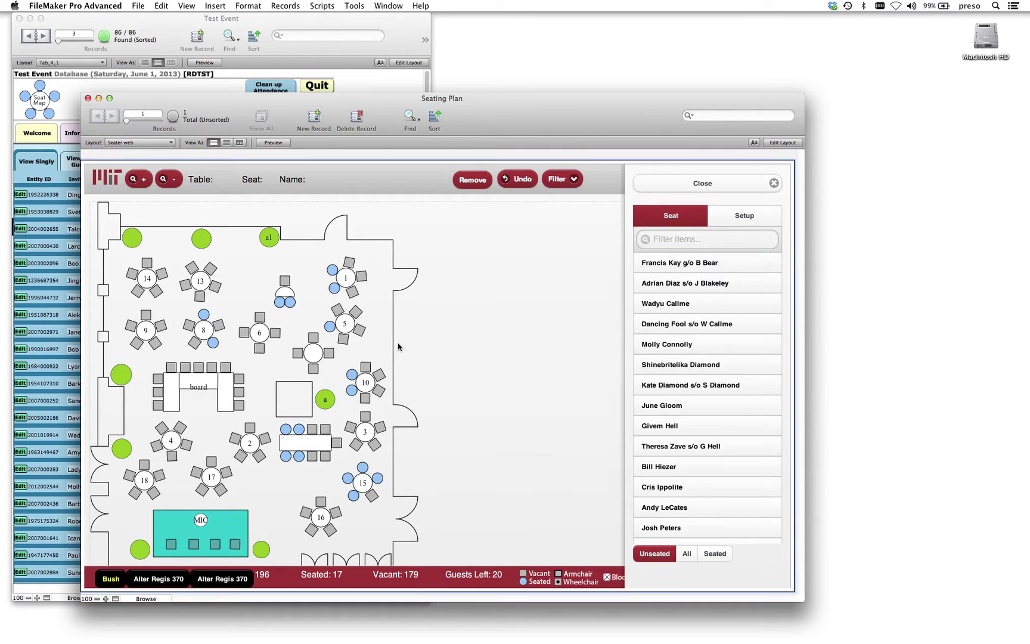
- Check who occupies a table 5 seat, then move and enlarge the Seating Plan window
{"action": "left_click", "coordinate": [331, 327]}
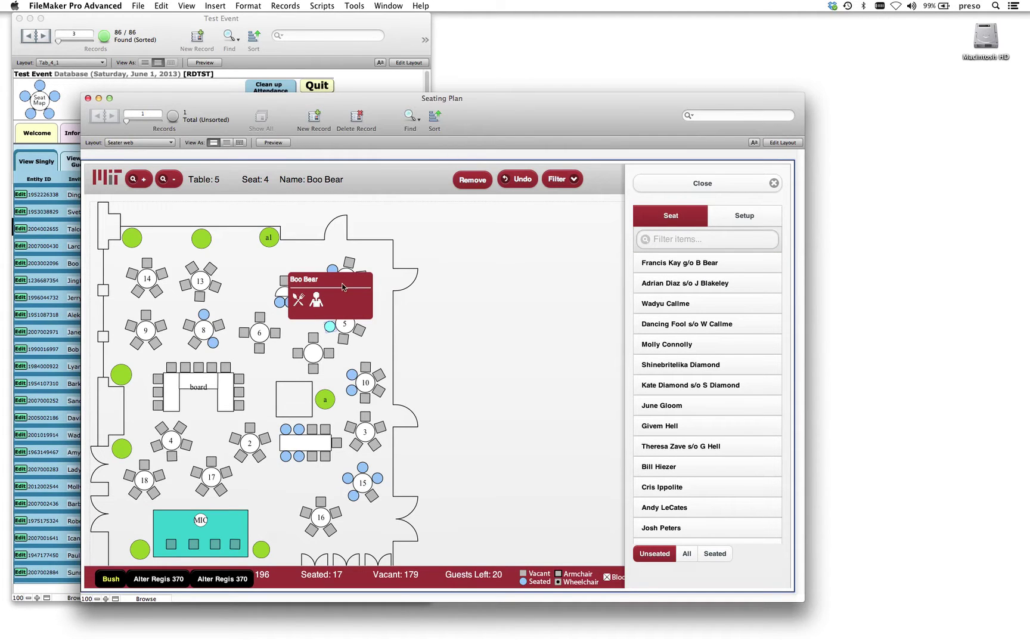
{"action": "left_click", "coordinate": [292, 328]}
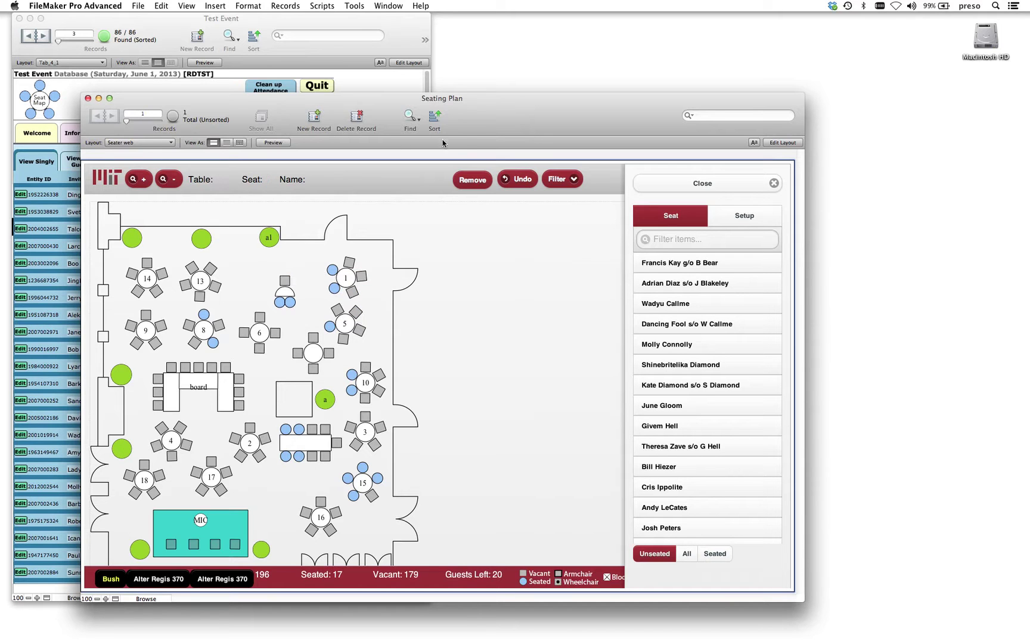
{"action": "left_click_drag", "start_coordinate": [484, 122], "coordinate": [435, 64]}
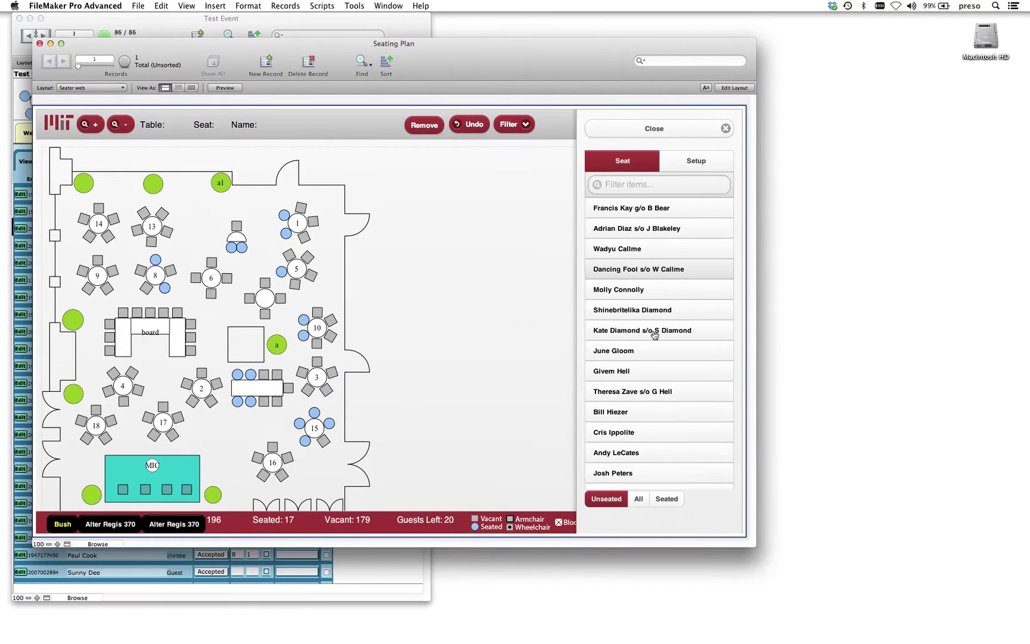
{"action": "left_click_drag", "start_coordinate": [755, 548], "coordinate": [1029, 635]}
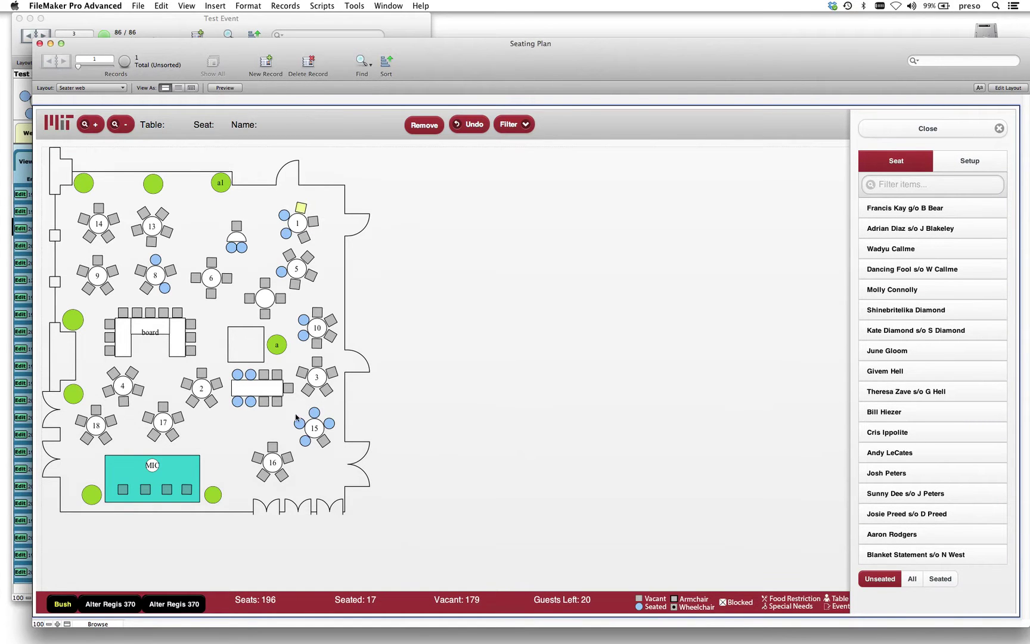
- Apply the Food Restriction seating filter and shrink the Seating Plan window to fit
{"action": "left_click", "coordinate": [525, 130]}
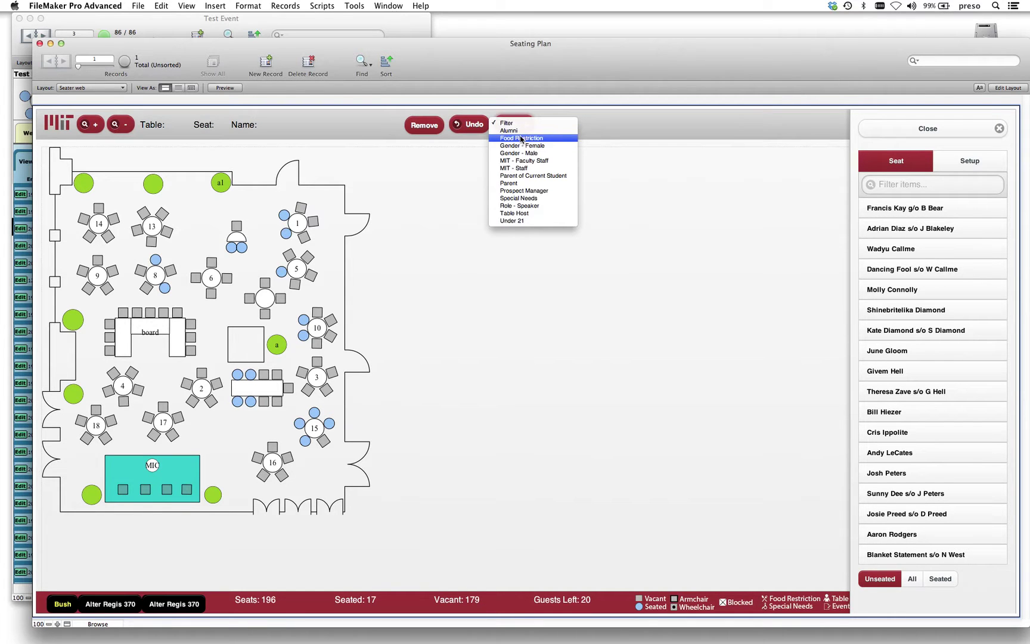
{"action": "left_click", "coordinate": [521, 138]}
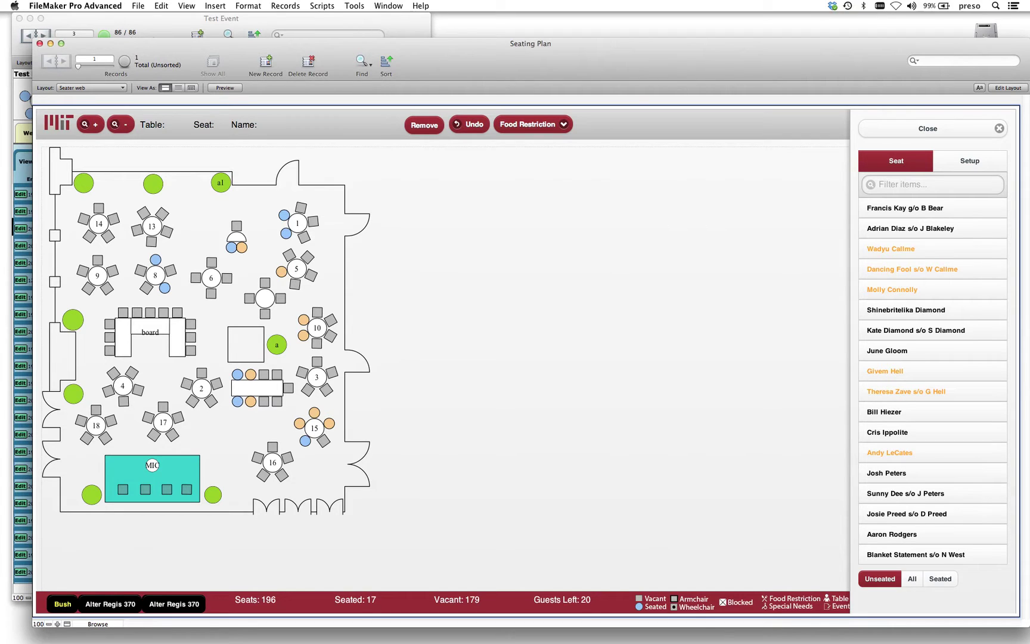
{"action": "left_click_drag", "start_coordinate": [1024, 624], "coordinate": [830, 607]}
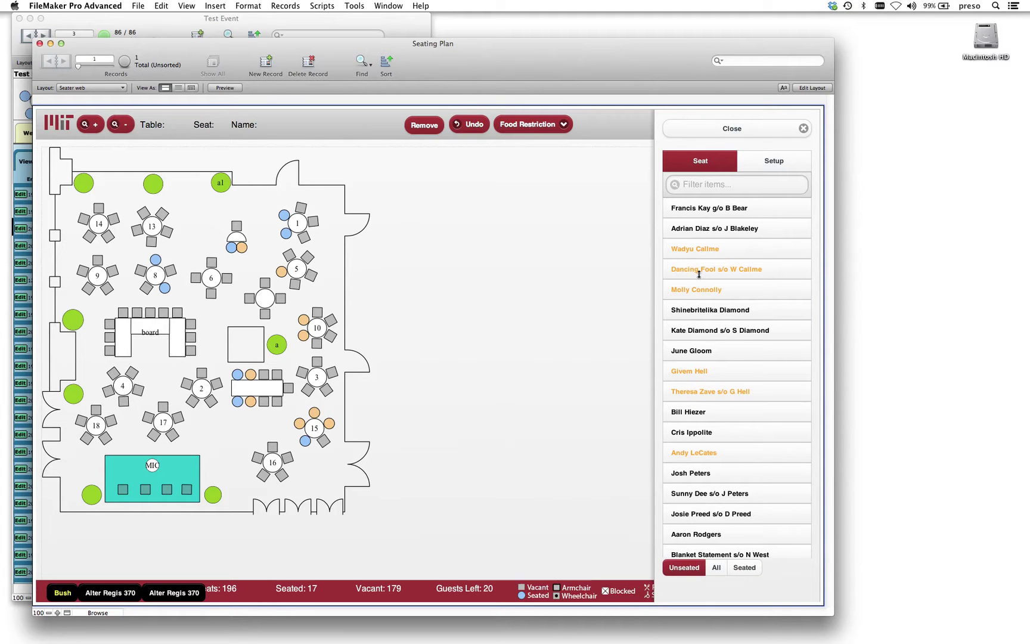
- List only seated guests and locate two of their seats on the plan, then dismiss the popup
{"action": "left_click", "coordinate": [716, 569]}
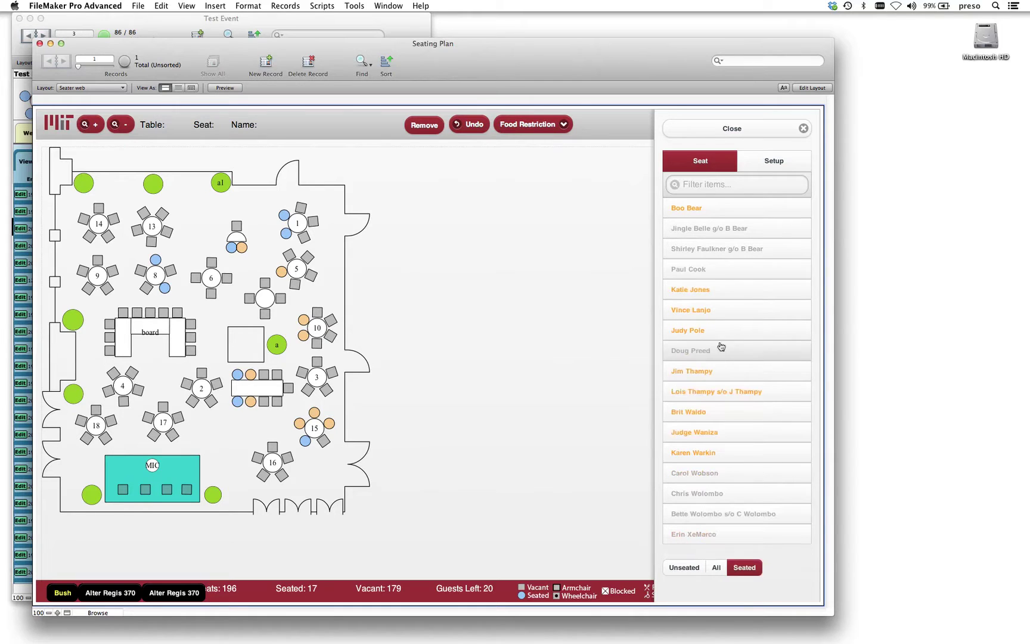
{"action": "left_click", "coordinate": [703, 272]}
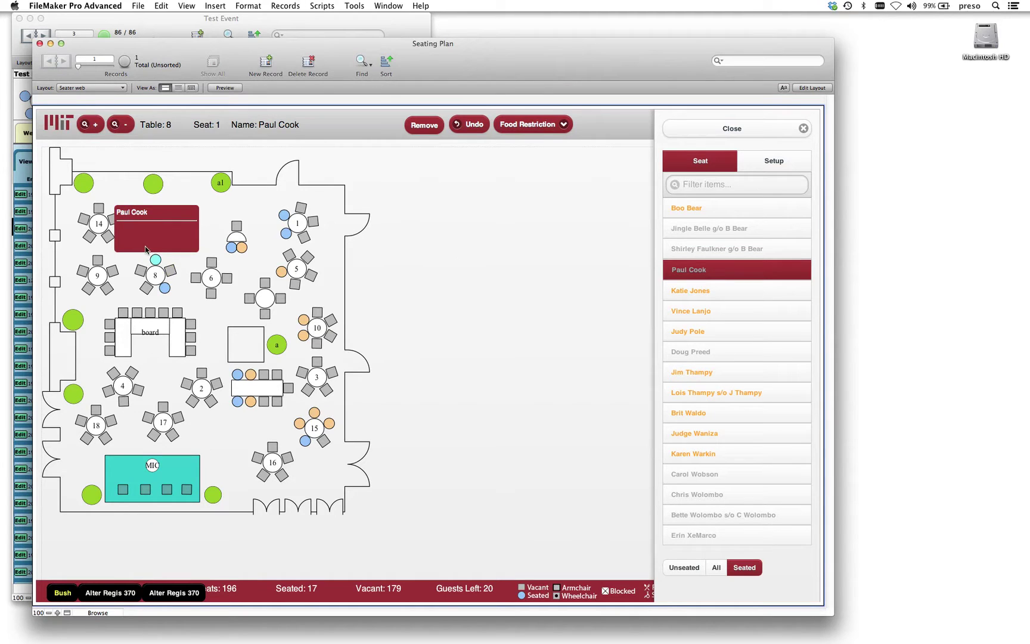
{"action": "left_click", "coordinate": [693, 475]}
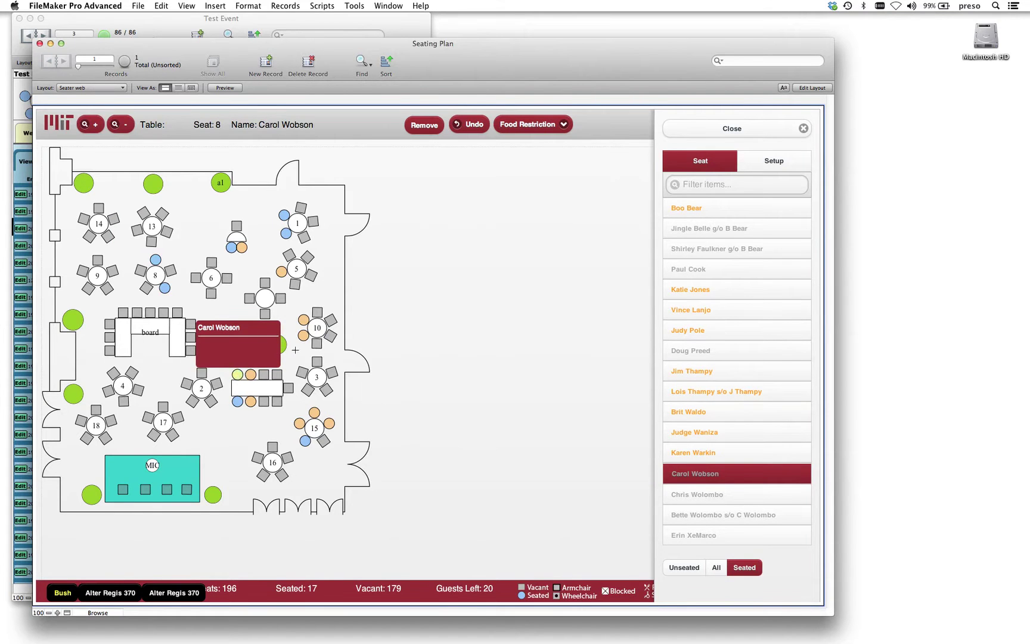
{"action": "left_click", "coordinate": [477, 291]}
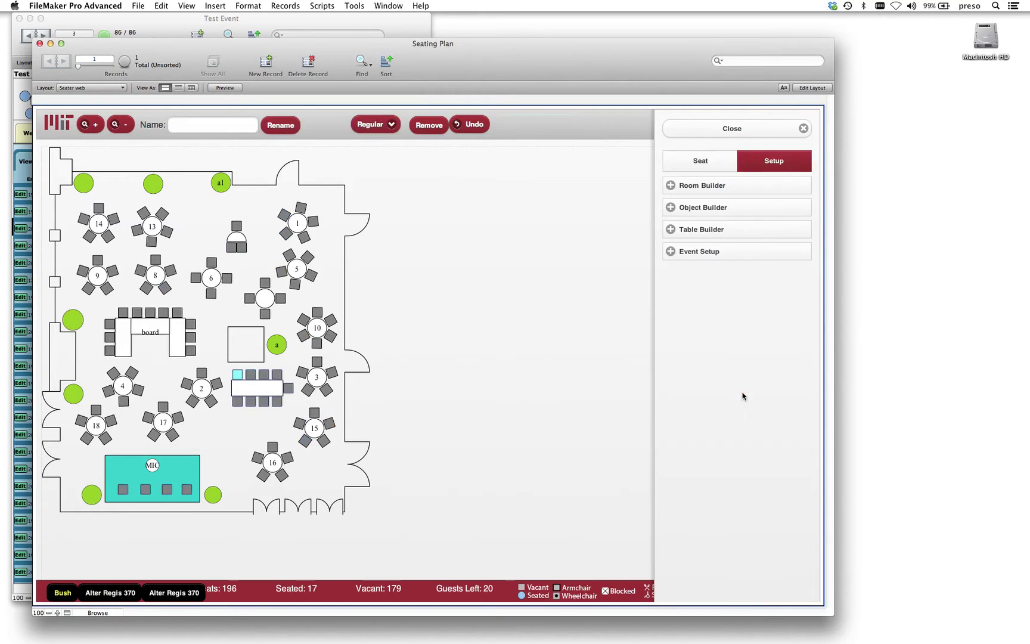
- Close the setup panel, bring the ISOsetup window forward via Window > Show Window, and open the Layout list
{"action": "left_click", "coordinate": [769, 135]}
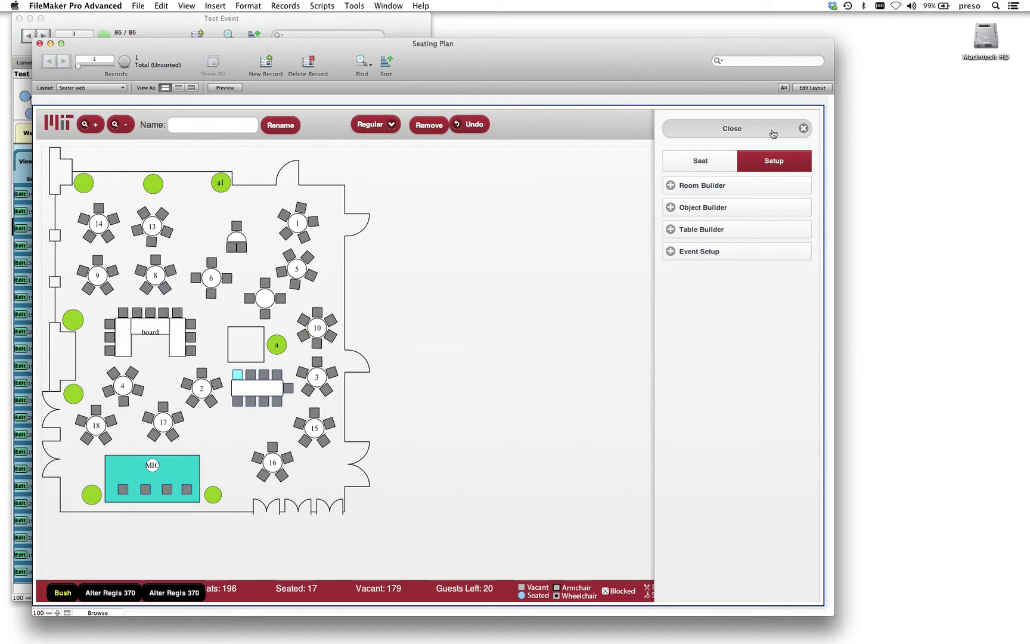
{"action": "left_click", "coordinate": [385, 5]}
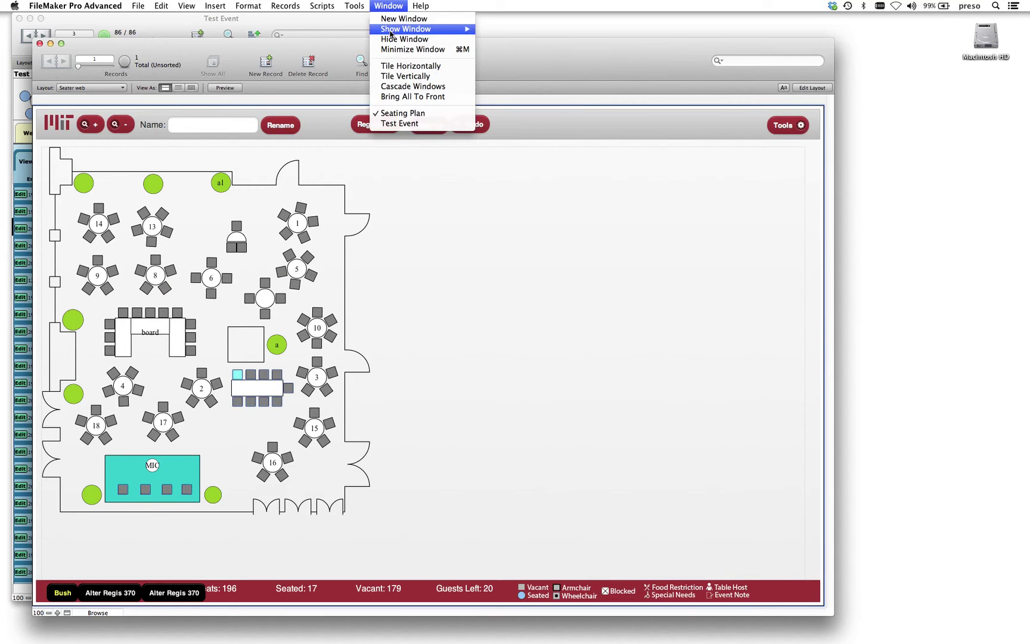
{"action": "mouse_move", "coordinate": [394, 30]}
{"action": "left_click", "coordinate": [521, 29]}
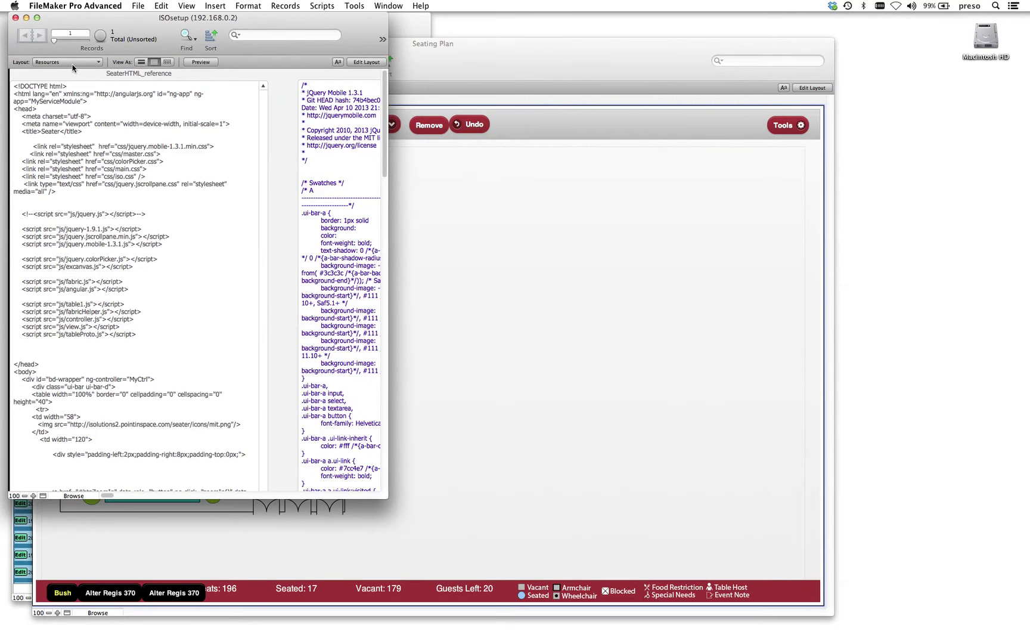
{"action": "left_click", "coordinate": [72, 63]}
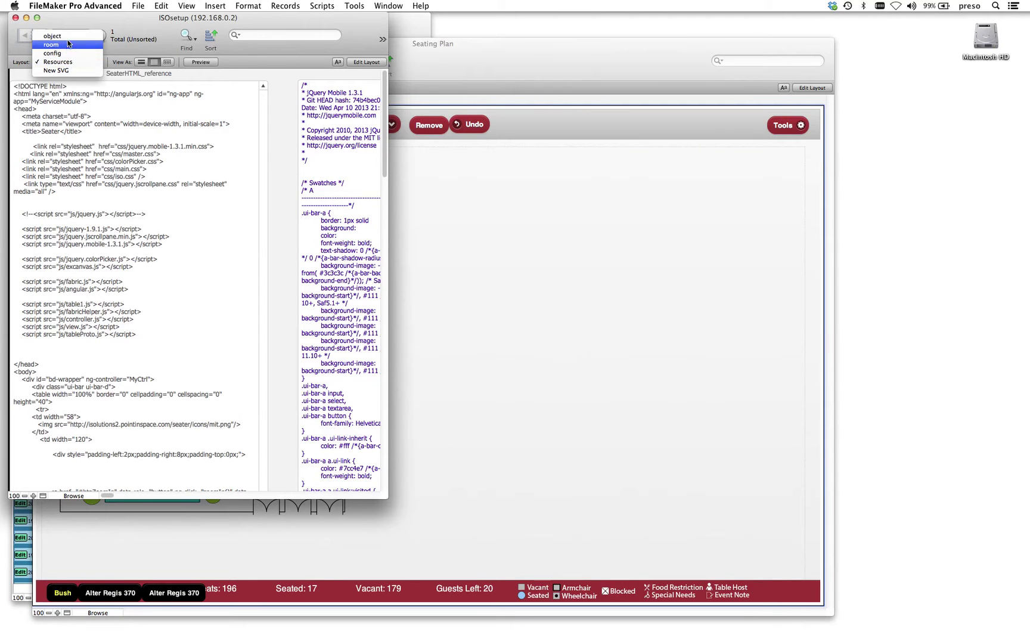
- Switch to the object layout, enlarge the window, expand the svg field and step to room record 85
{"action": "left_click", "coordinate": [68, 36]}
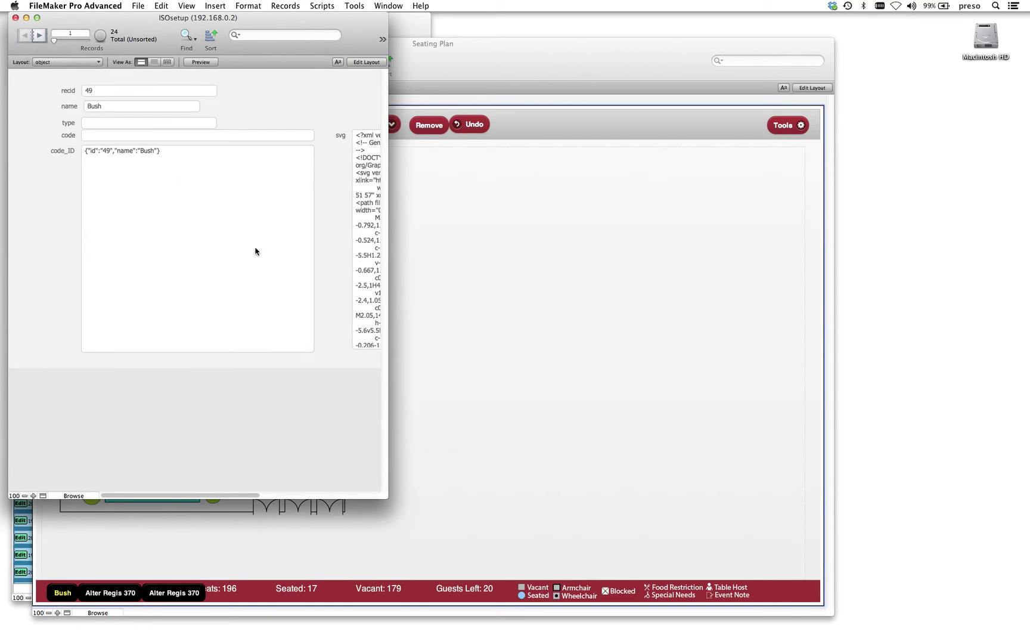
{"action": "left_click_drag", "start_coordinate": [384, 495], "coordinate": [720, 538]}
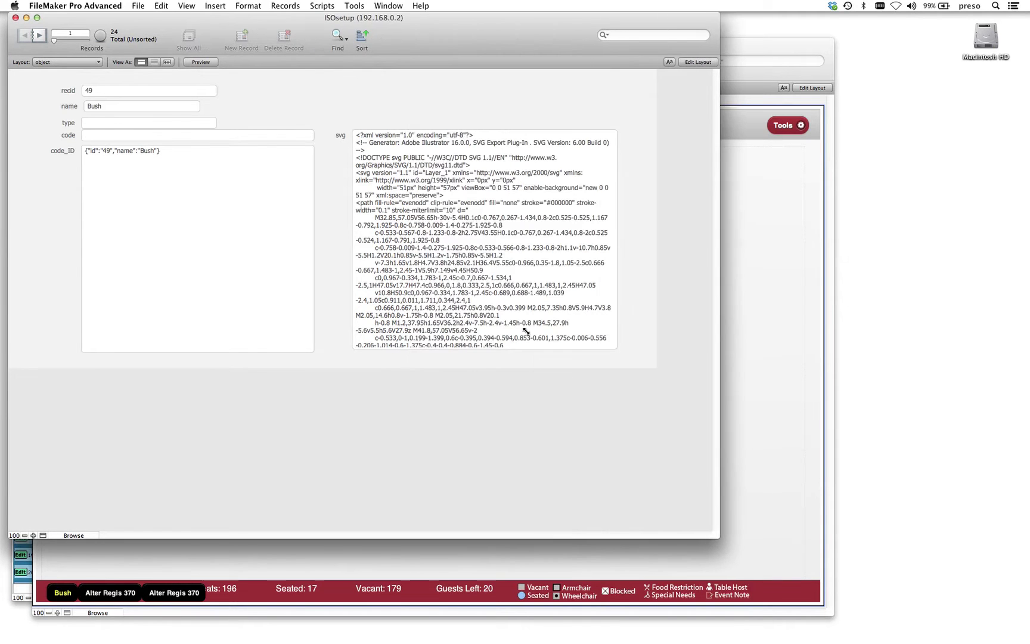
{"action": "left_click", "coordinate": [526, 331]}
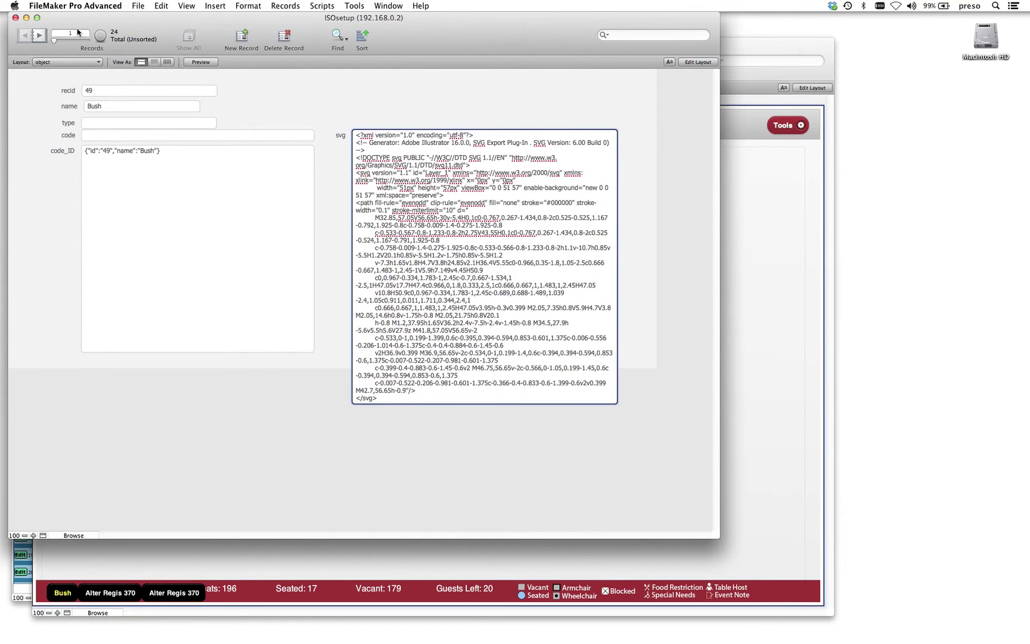
{"action": "left_click", "coordinate": [43, 35]}
{"action": "left_click", "coordinate": [43, 35]}
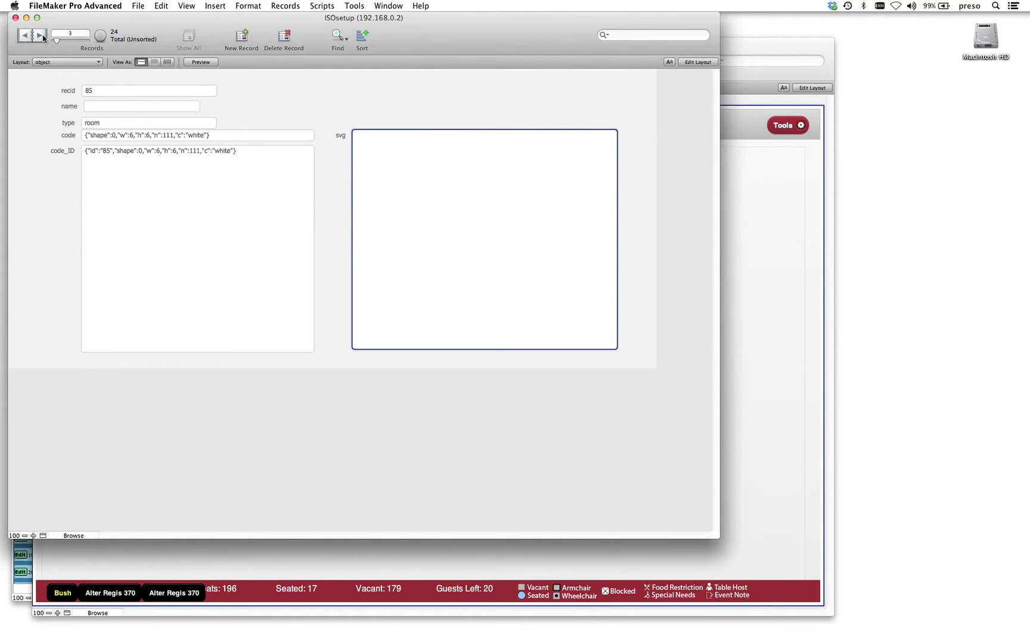
- Inspect the code_ID and code JSON values, then return to the Seating Plan window
{"action": "left_click", "coordinate": [77, 144]}
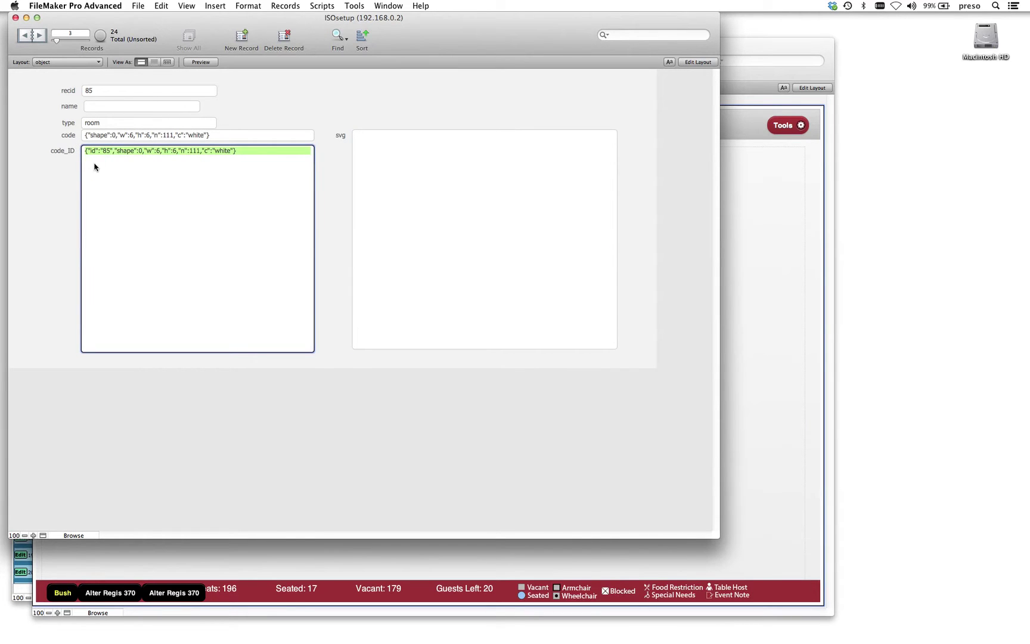
{"action": "left_click", "coordinate": [94, 166]}
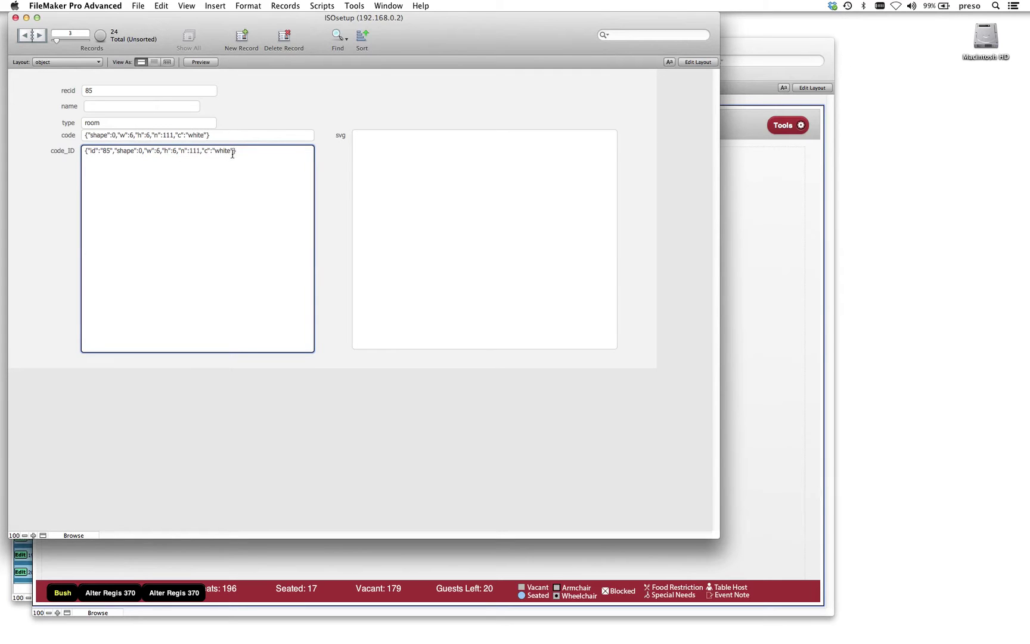
{"action": "left_click", "coordinate": [226, 137]}
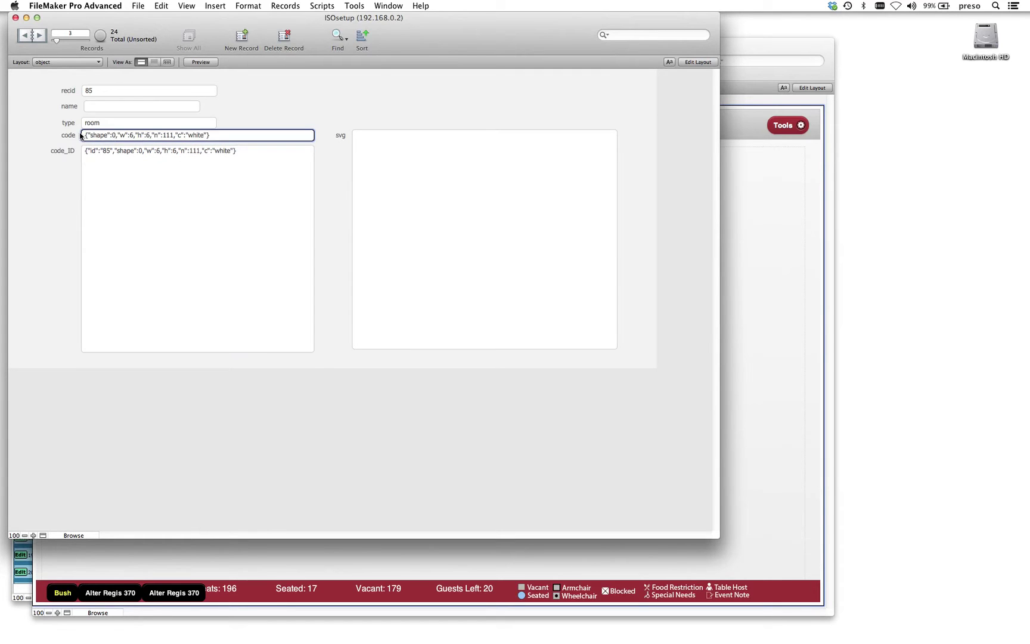
{"action": "left_click_drag", "start_coordinate": [81, 136], "coordinate": [227, 114]}
{"action": "left_click", "coordinate": [287, 109]}
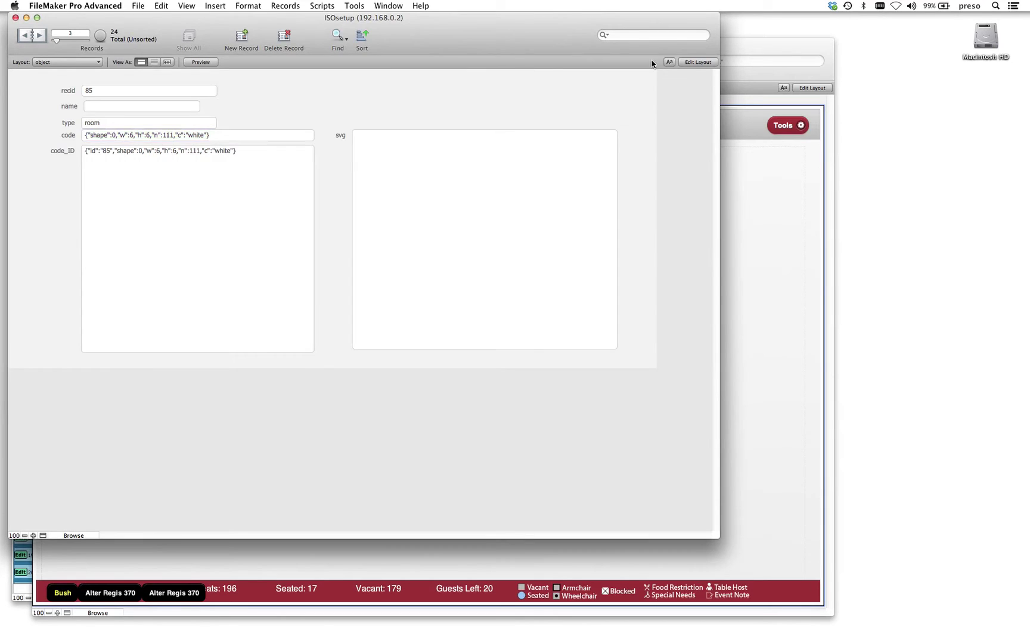
{"action": "left_click", "coordinate": [724, 52]}
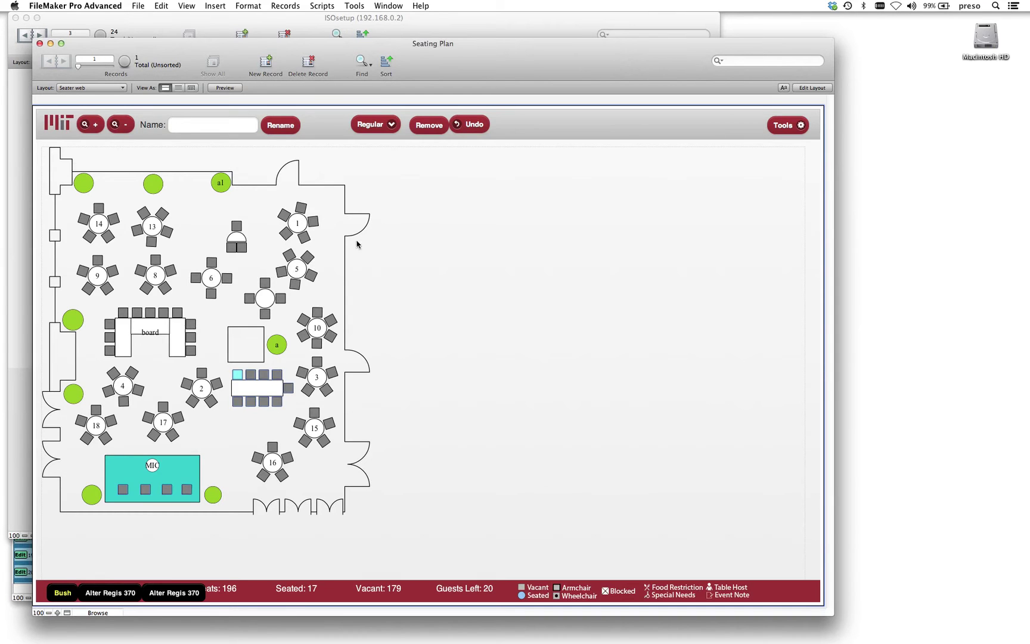
- Close the Seating Plan and ISOsetup windows, returning to the Test Event guest list of 86 records
{"action": "left_click", "coordinate": [40, 43]}
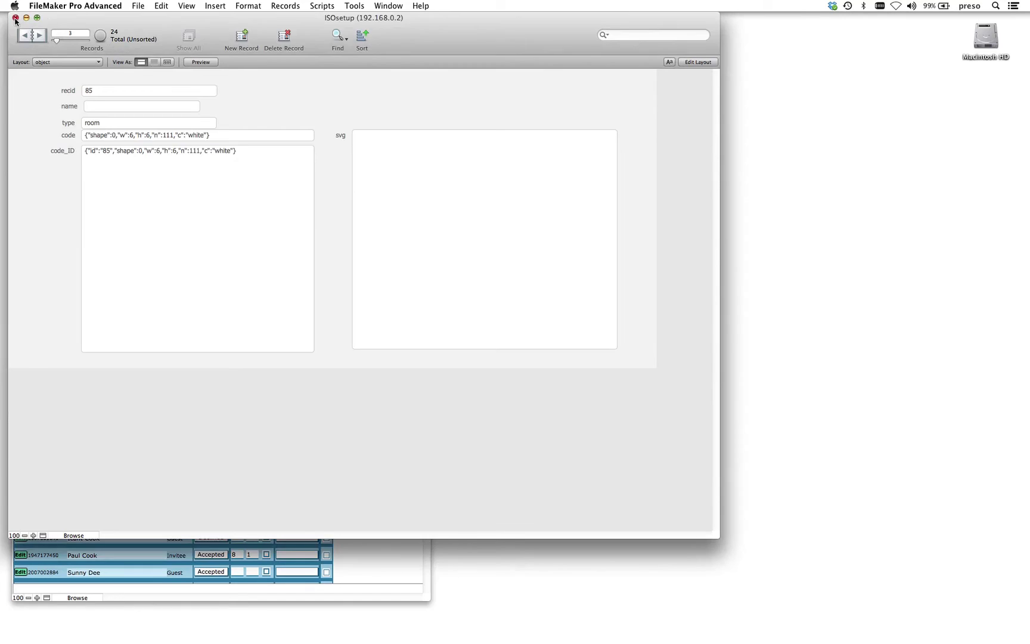
{"action": "left_click", "coordinate": [15, 18]}
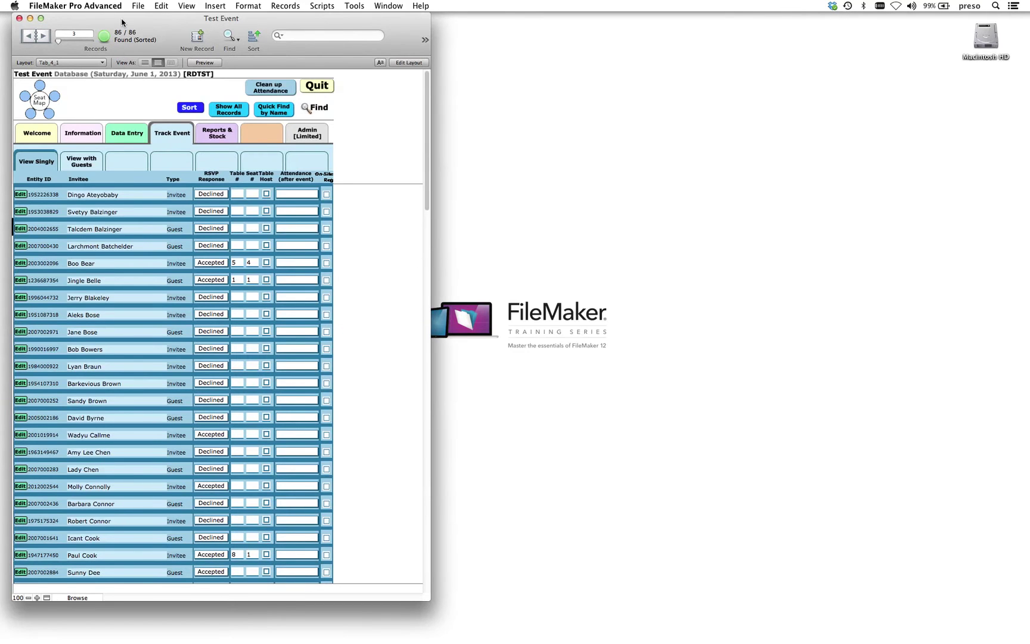